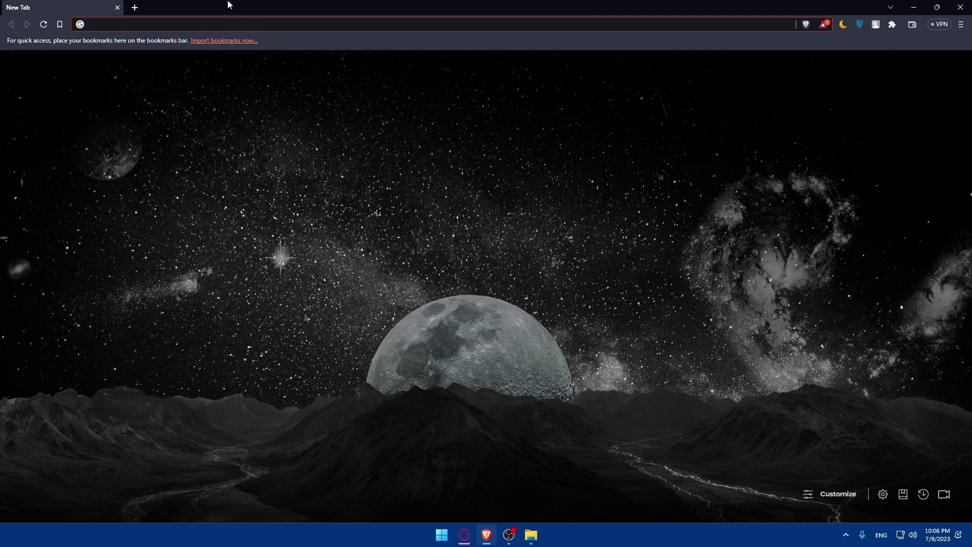
# Step: Go to editorx.com and open the Mromix site for editing
pyautogui.write('editor')
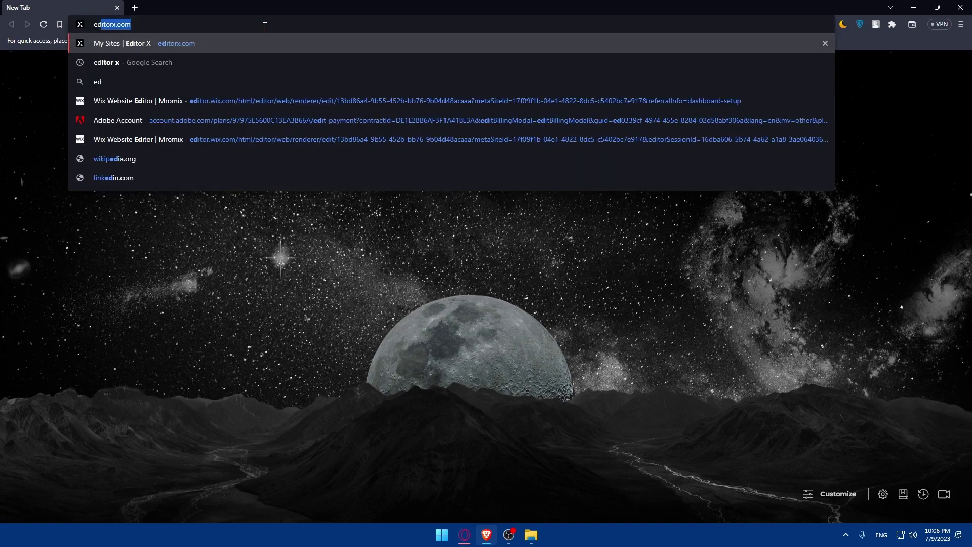
pyautogui.write('x.com')
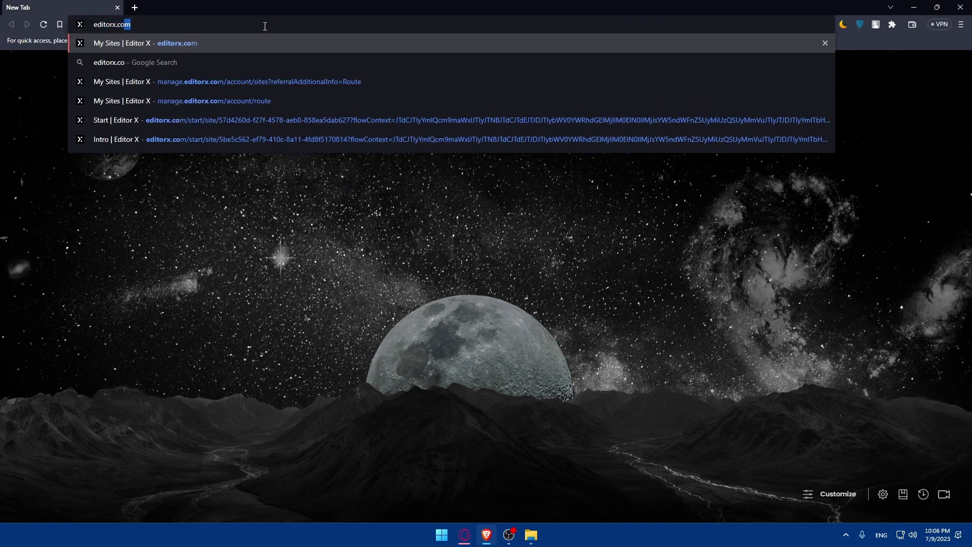
pyautogui.press('Return')
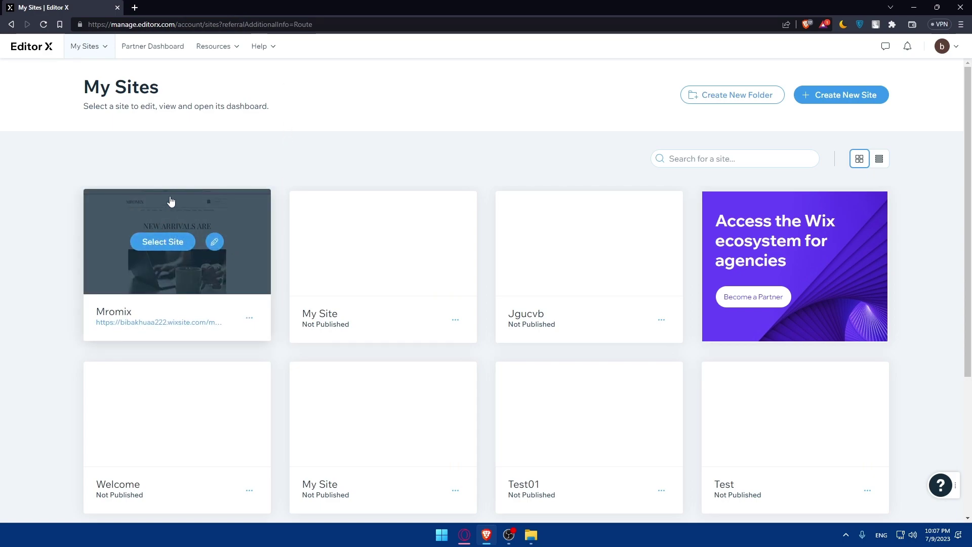
pyautogui.click(215, 242)
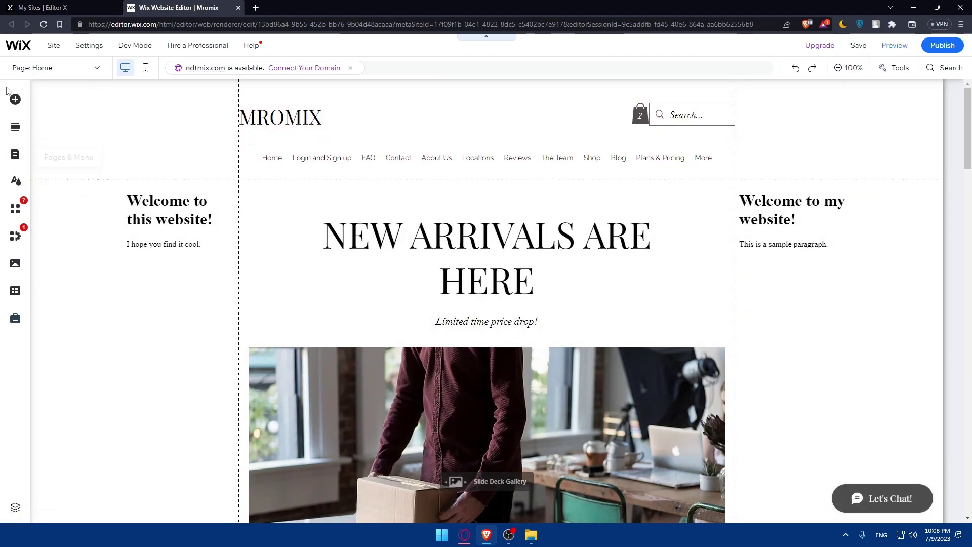
# Step: Examine the site's page groups, from Site Menu to Bookings Pages, and view the Login and Sign up page before returning to Home
pyautogui.click(15, 154)
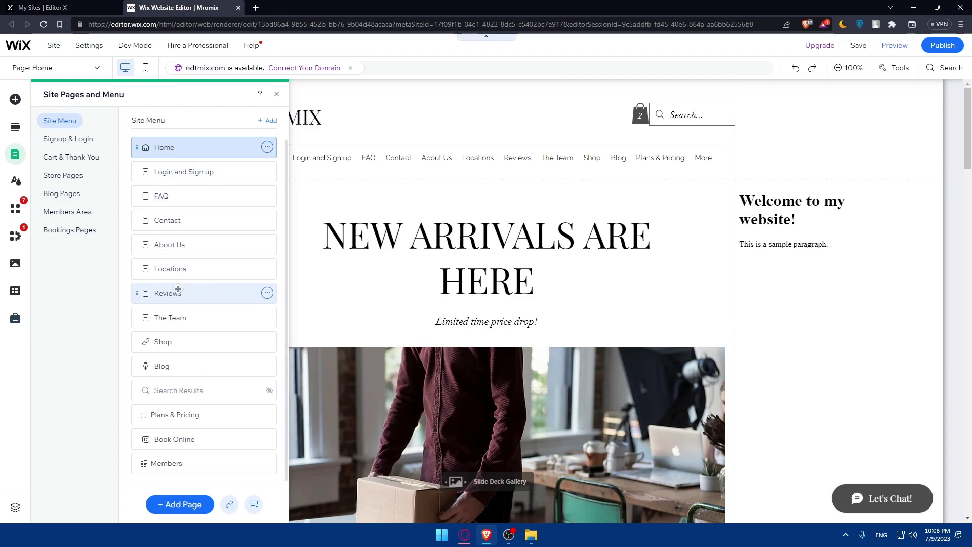
pyautogui.click(61, 143)
pyautogui.click(55, 159)
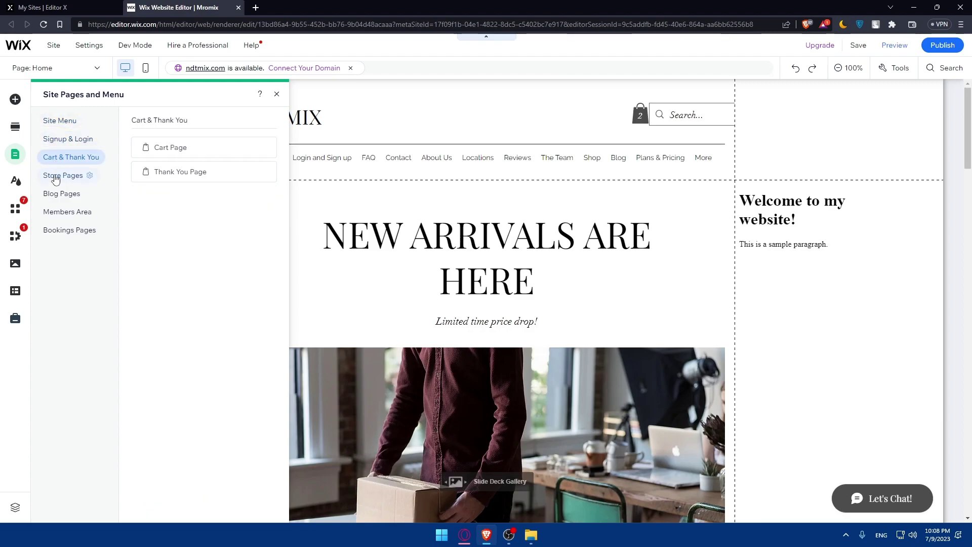
pyautogui.click(56, 181)
pyautogui.click(59, 199)
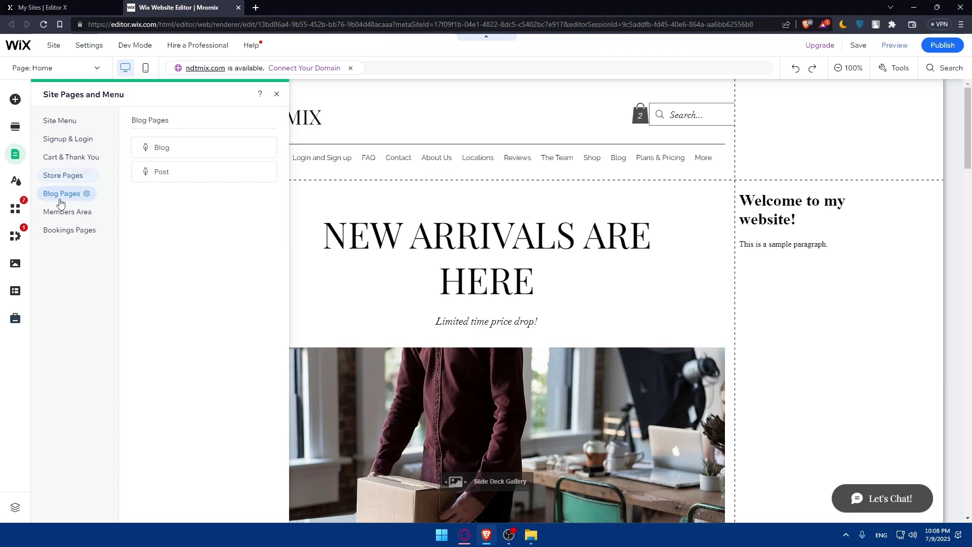
pyautogui.click(69, 216)
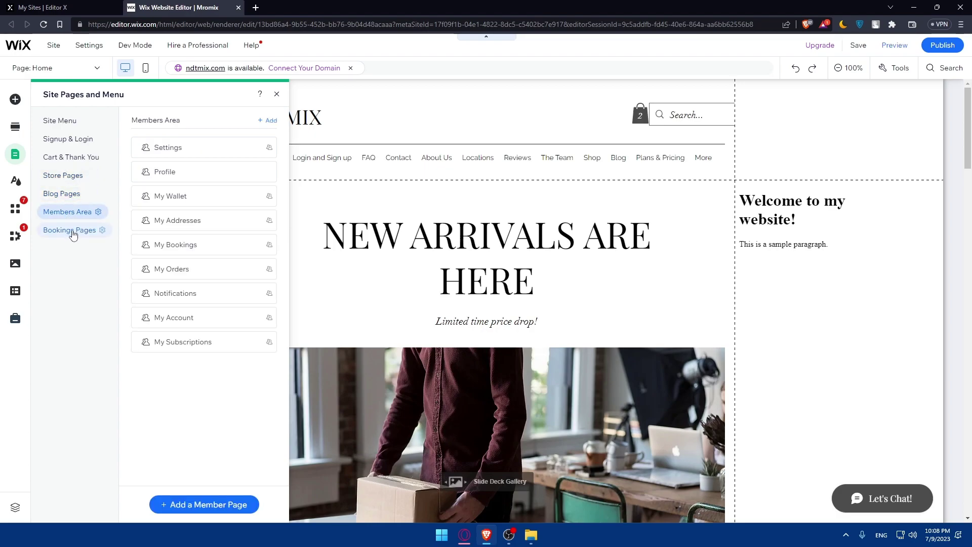
pyautogui.click(72, 232)
pyautogui.click(61, 120)
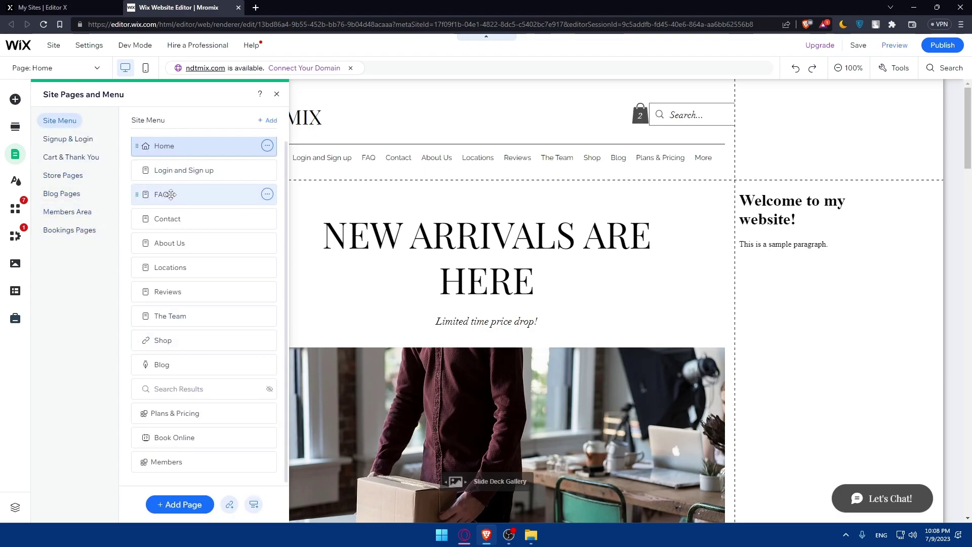
pyautogui.click(61, 138)
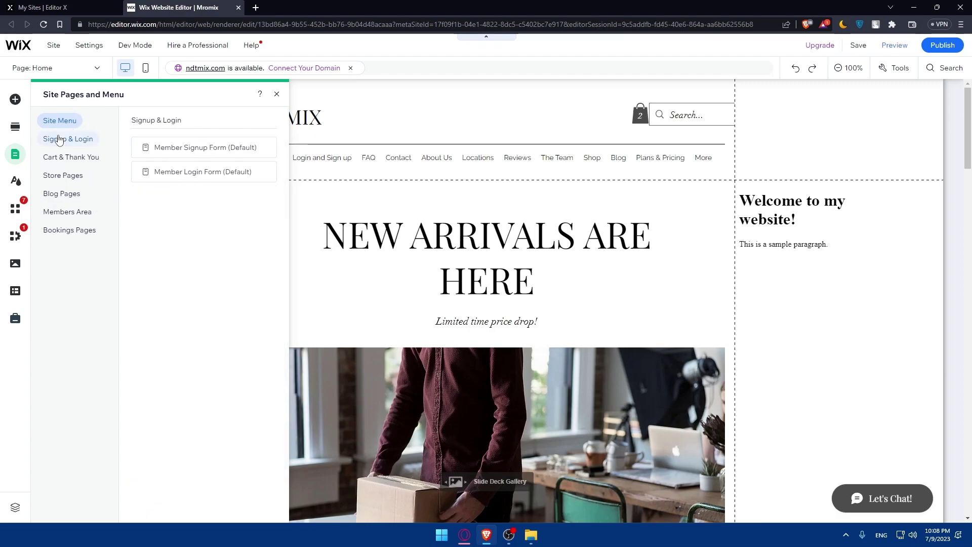
pyautogui.click(59, 121)
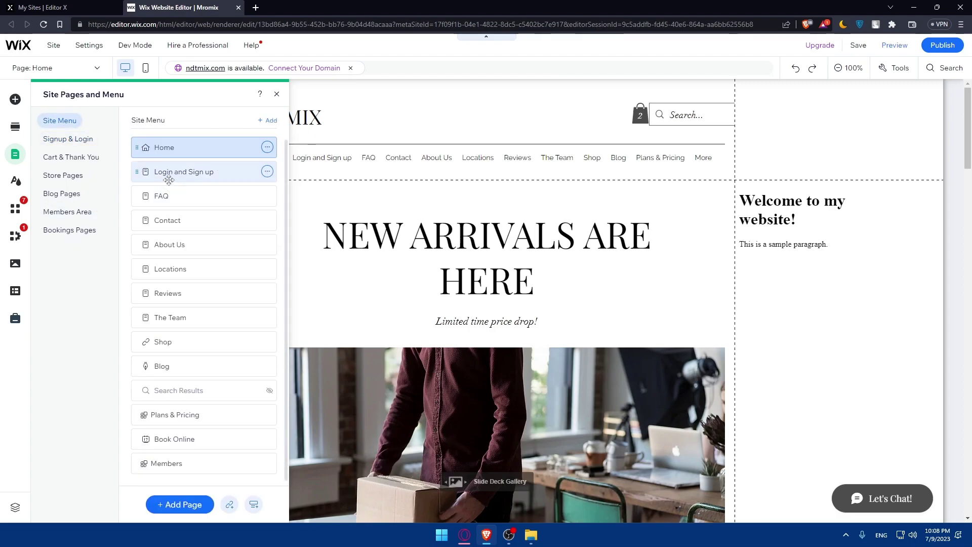
pyautogui.click(179, 171)
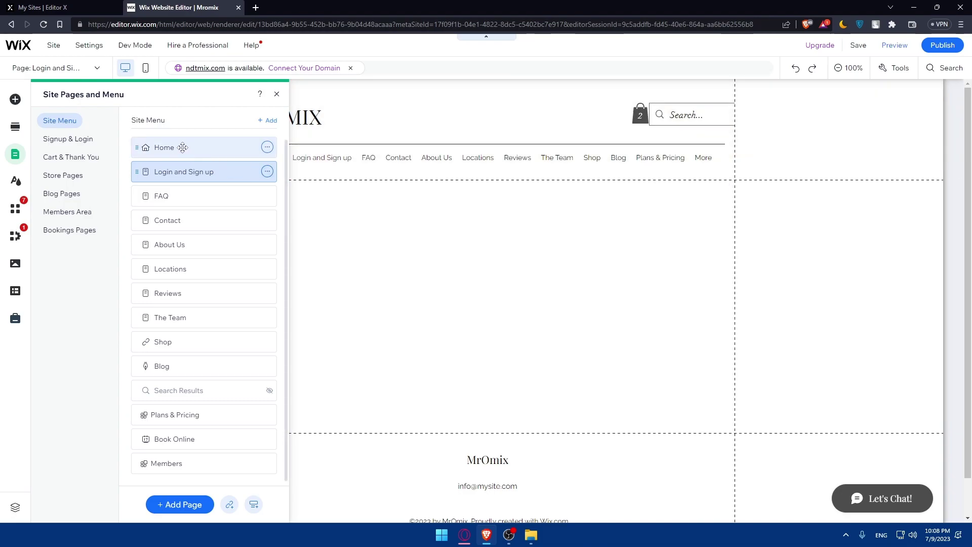
pyautogui.click(183, 148)
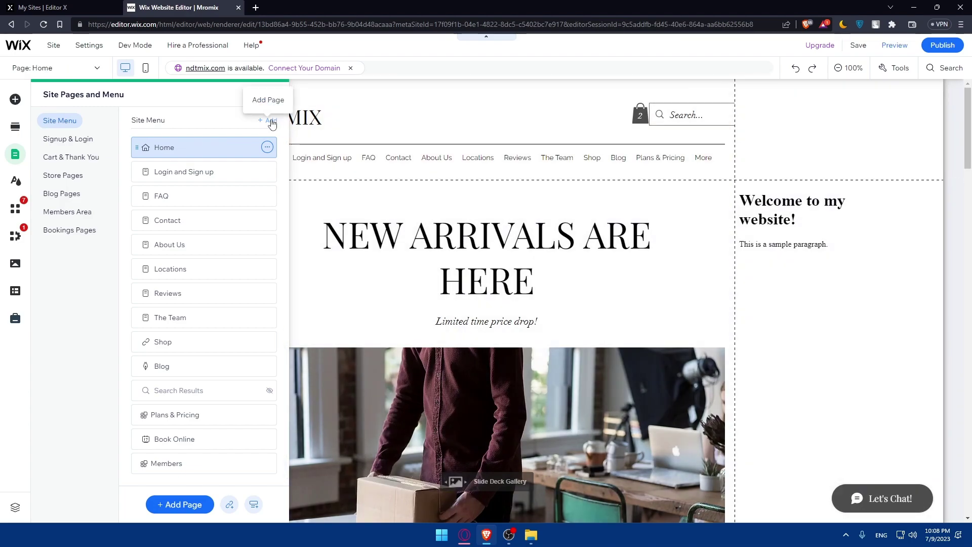
# Step: Add a blank page to the site menu and name it test
pyautogui.click(271, 121)
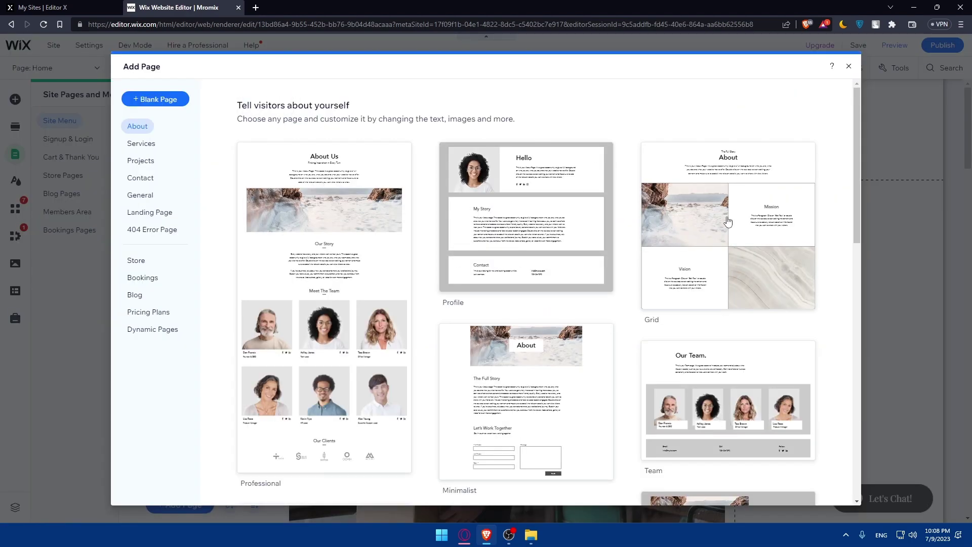
pyautogui.scroll(-12, 586, 247)
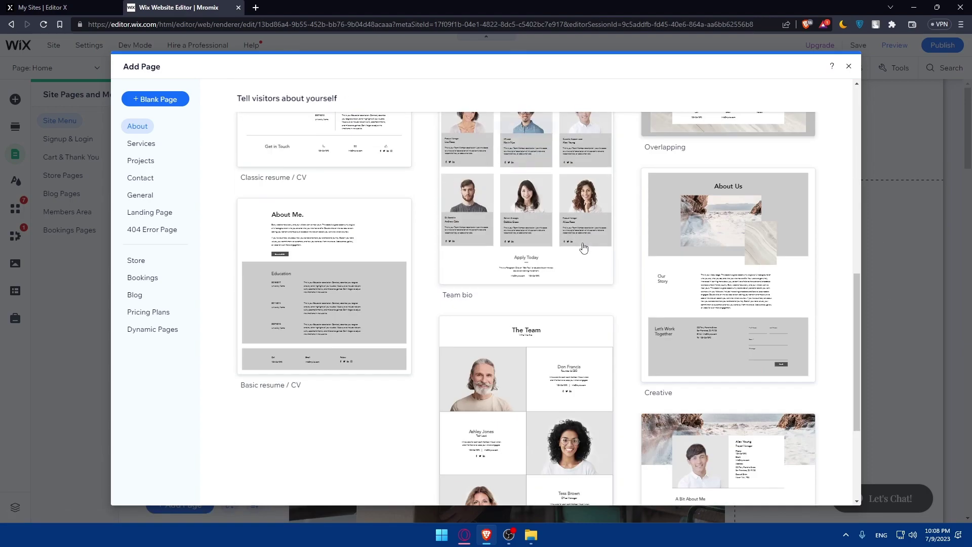
pyautogui.scroll(6, 316, 259)
pyautogui.scroll(6, 315, 259)
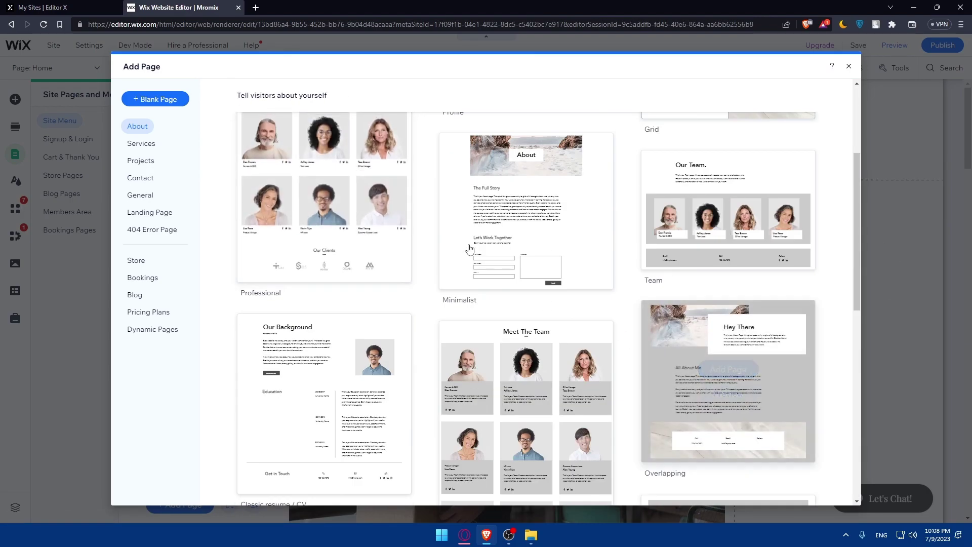
pyautogui.scroll(-10, 567, 213)
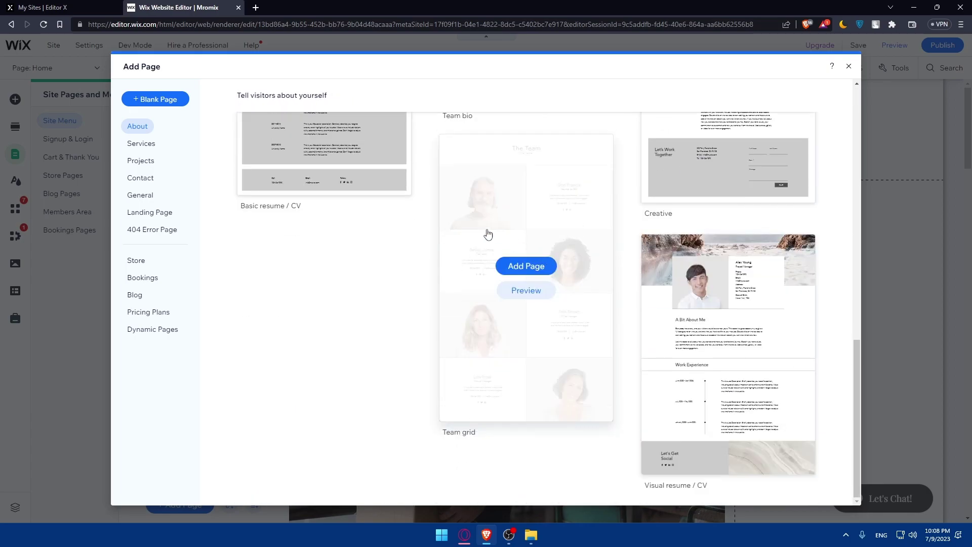
pyautogui.scroll(10, 426, 239)
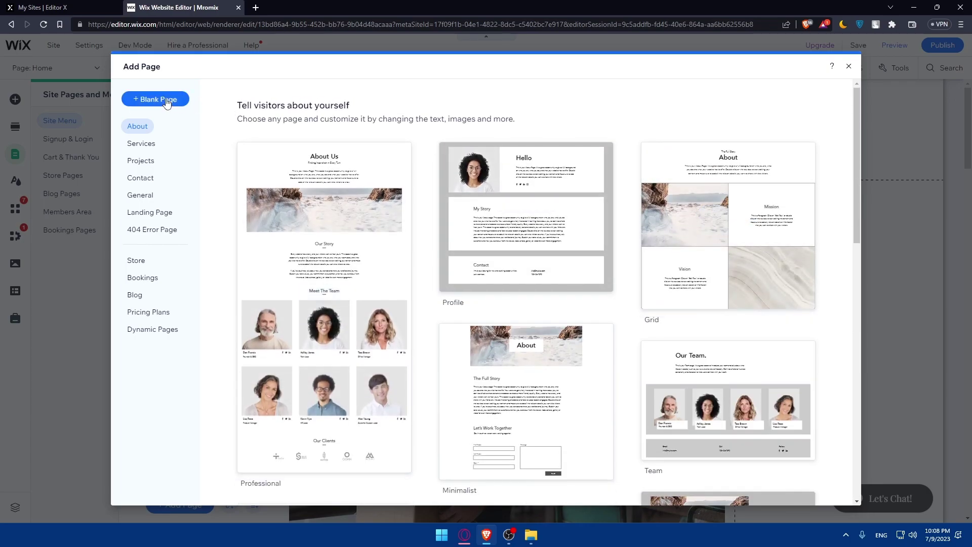
pyautogui.click(162, 99)
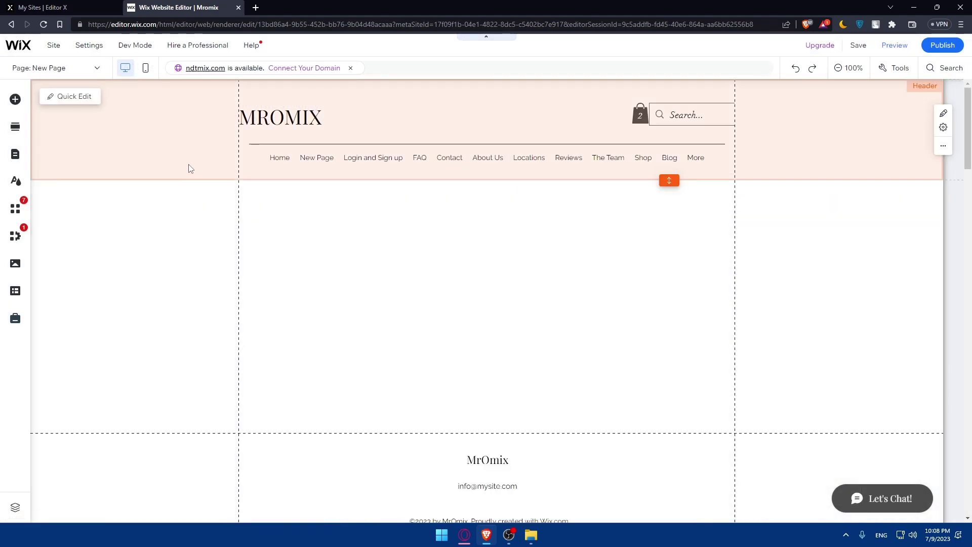
pyautogui.write('test')
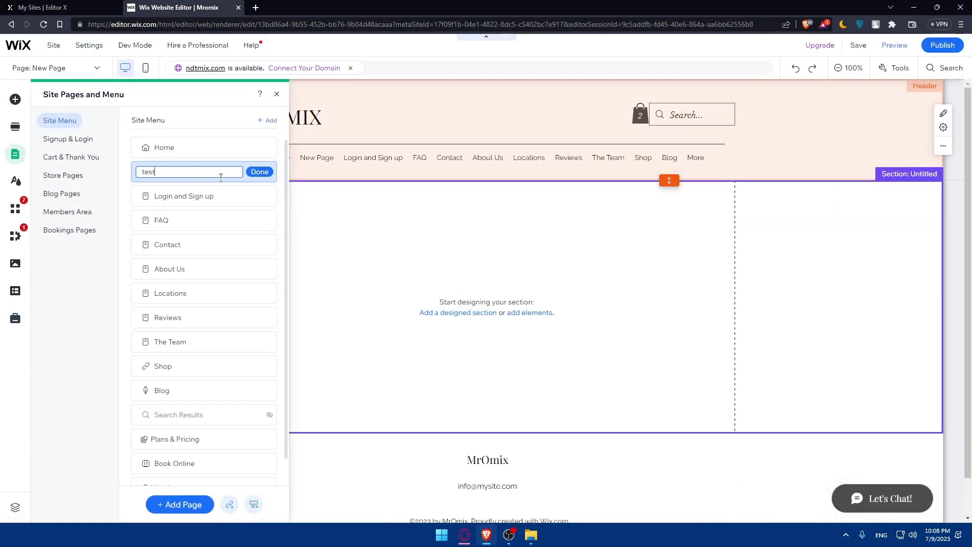
pyautogui.press('Return')
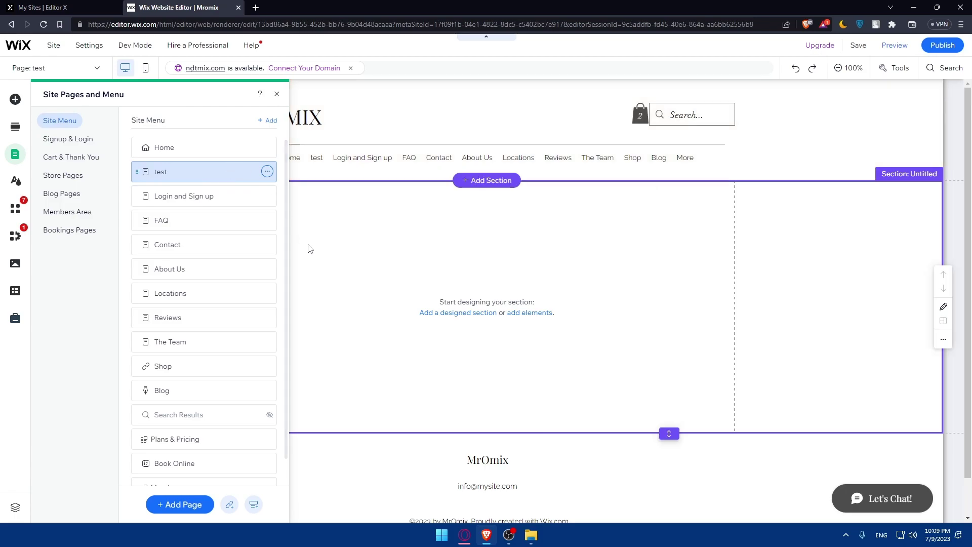
pyautogui.click(324, 237)
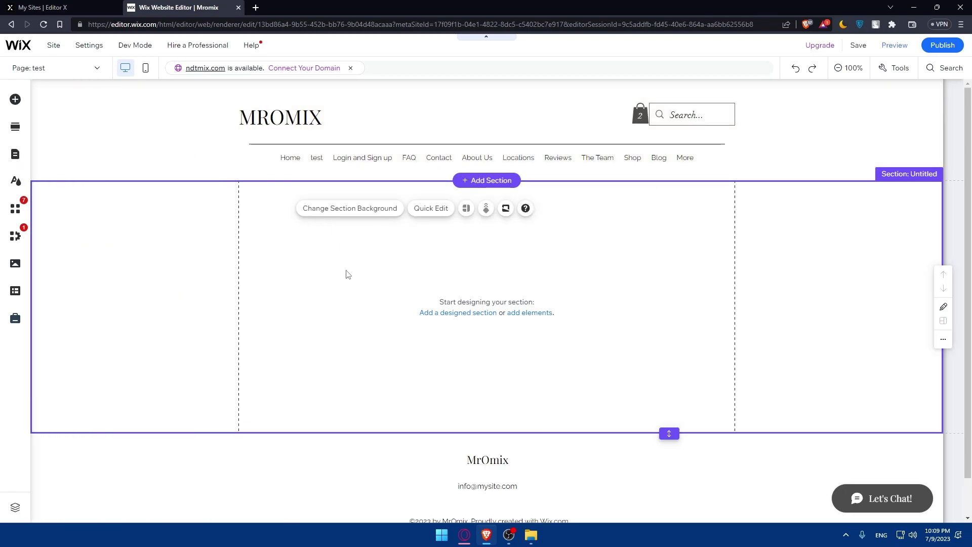
# Step: Review the image elements that can be added, including uploads, free Wix images, Wix illustrations and related apps
pyautogui.click(423, 315)
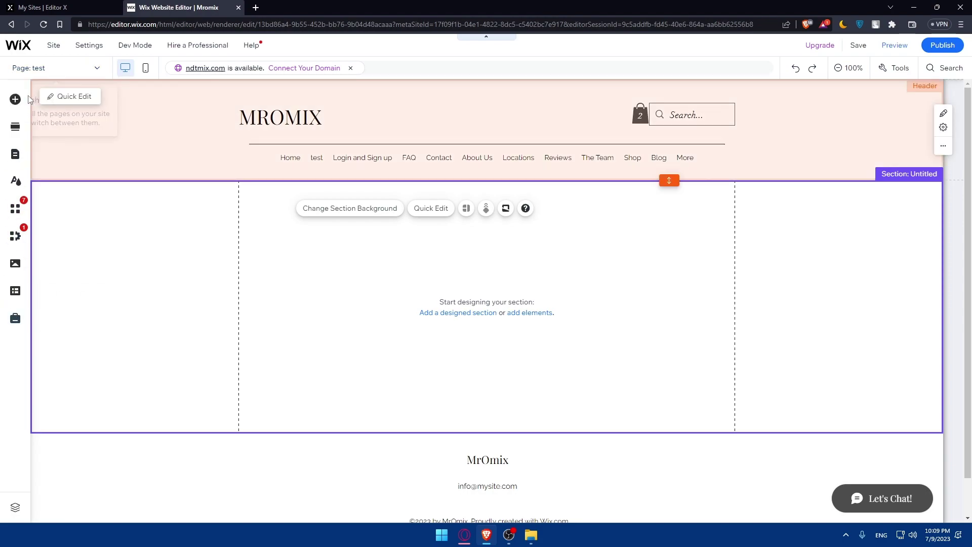
pyautogui.click(20, 98)
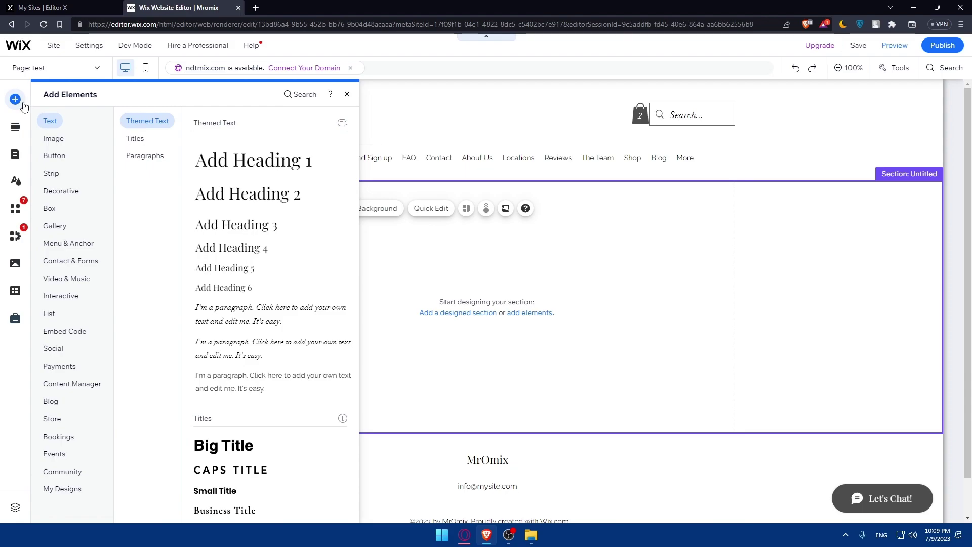
pyautogui.click(54, 139)
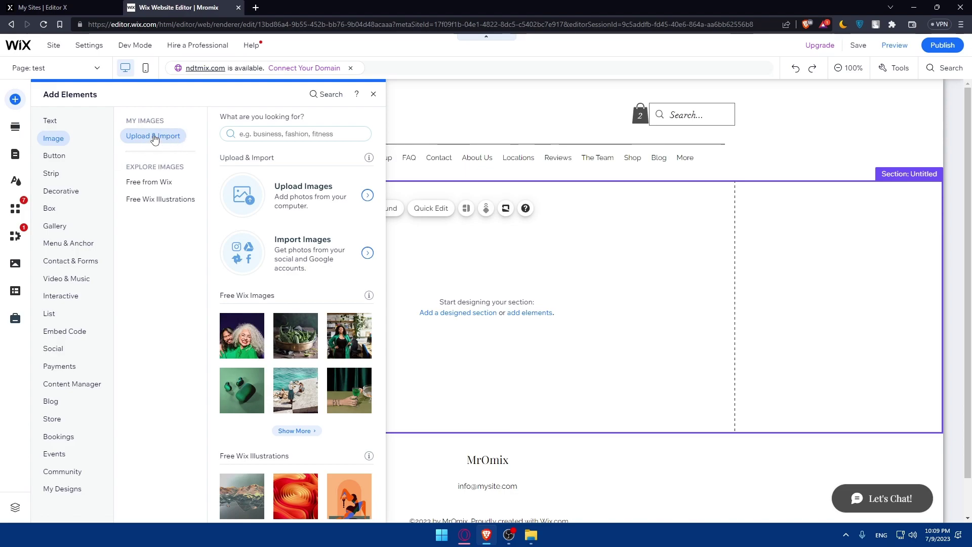
pyautogui.click(141, 183)
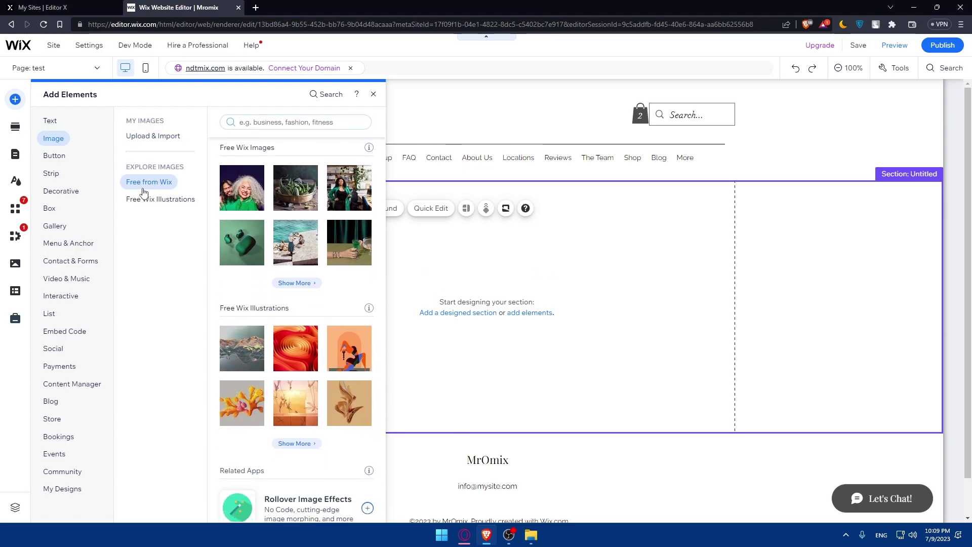
pyautogui.click(156, 200)
pyautogui.scroll(-3, 269, 235)
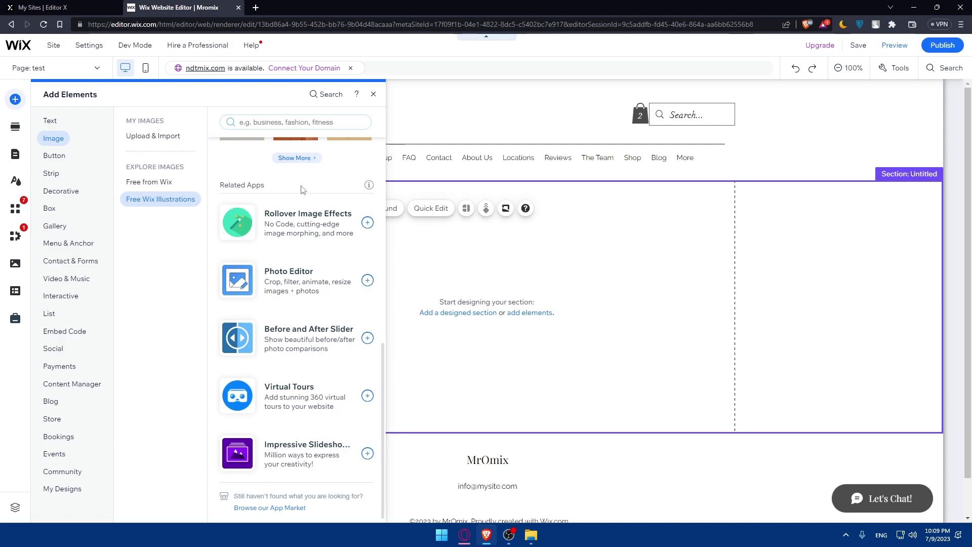
pyautogui.scroll(10, 314, 256)
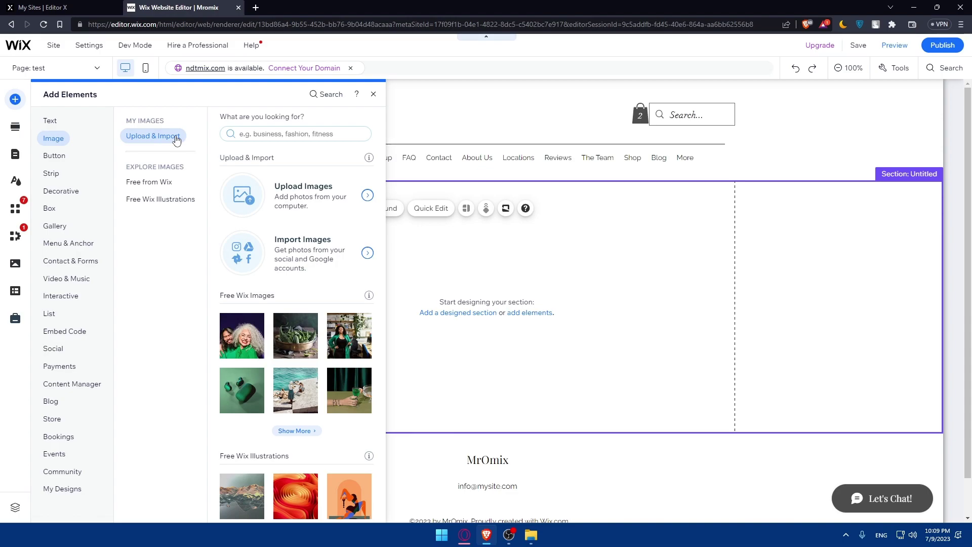
# Step: Upload the image pngfind.com-interesting-png-3847921 from the computer's Downloads folder to the site files
pyautogui.click(260, 193)
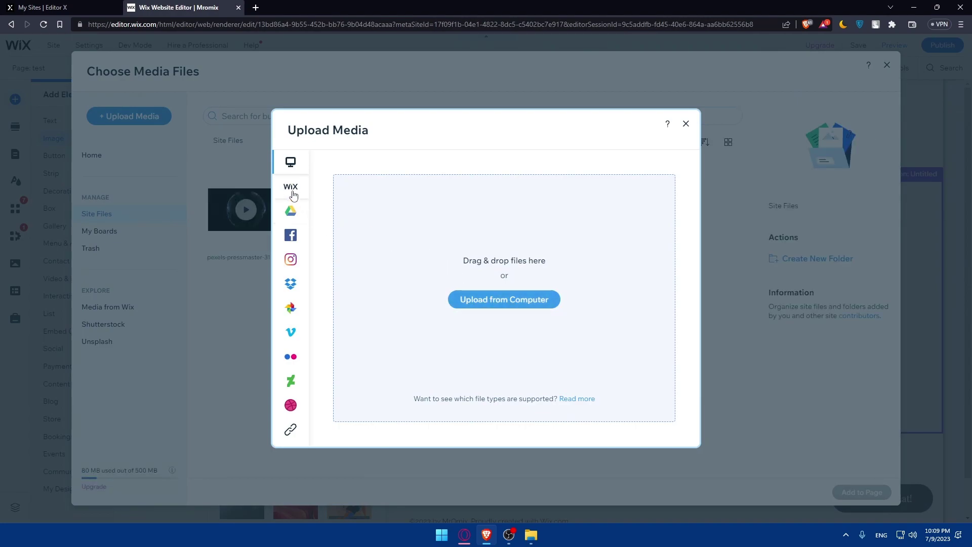
pyautogui.moveTo(293, 195)
pyautogui.click(485, 302)
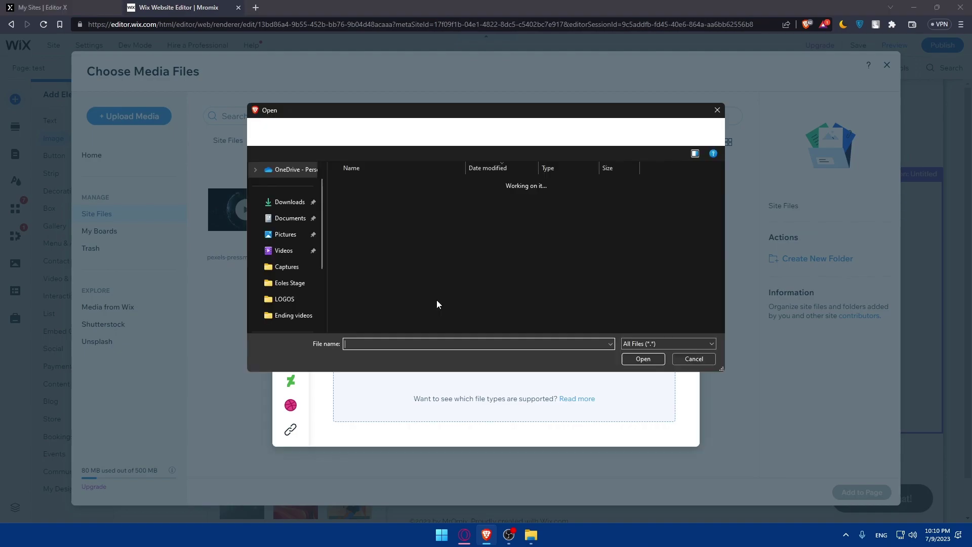
pyautogui.scroll(-10, 440, 232)
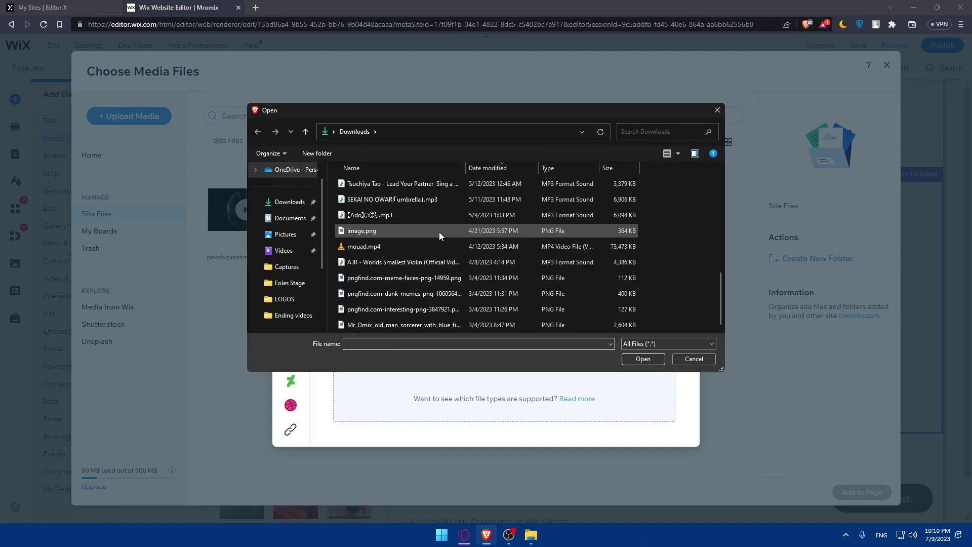
pyautogui.doubleClick(412, 310)
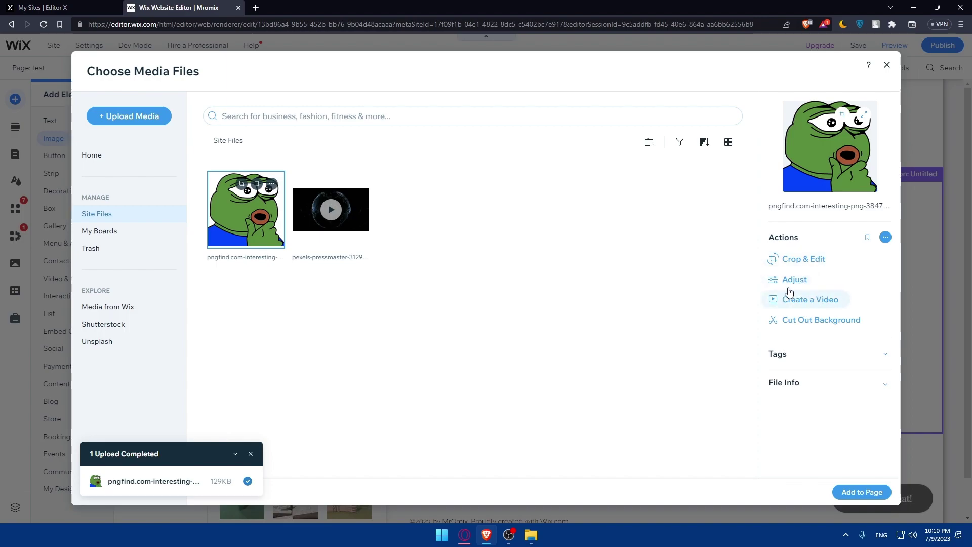
# Step: Check the further actions offered for the uploaded image, and add that image to the test page
pyautogui.click(885, 238)
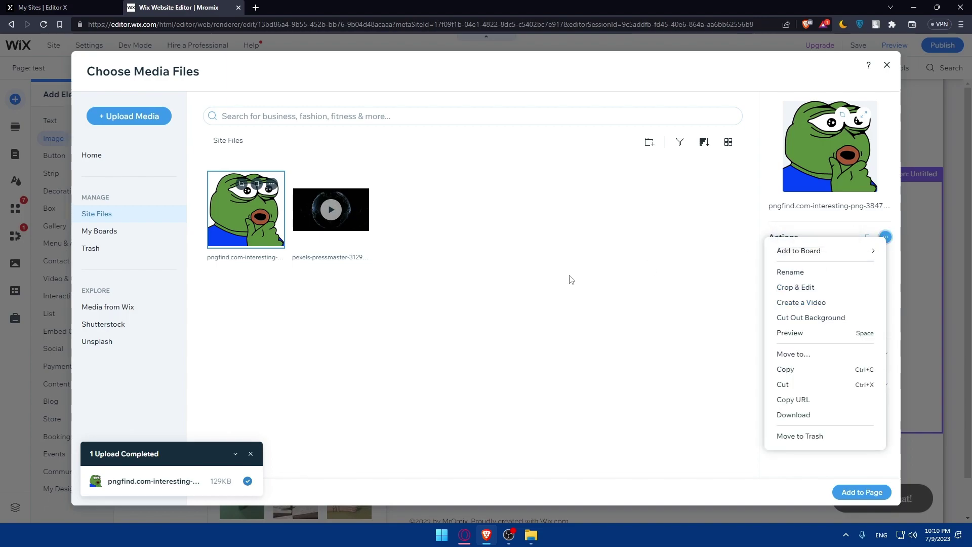
pyautogui.click(619, 321)
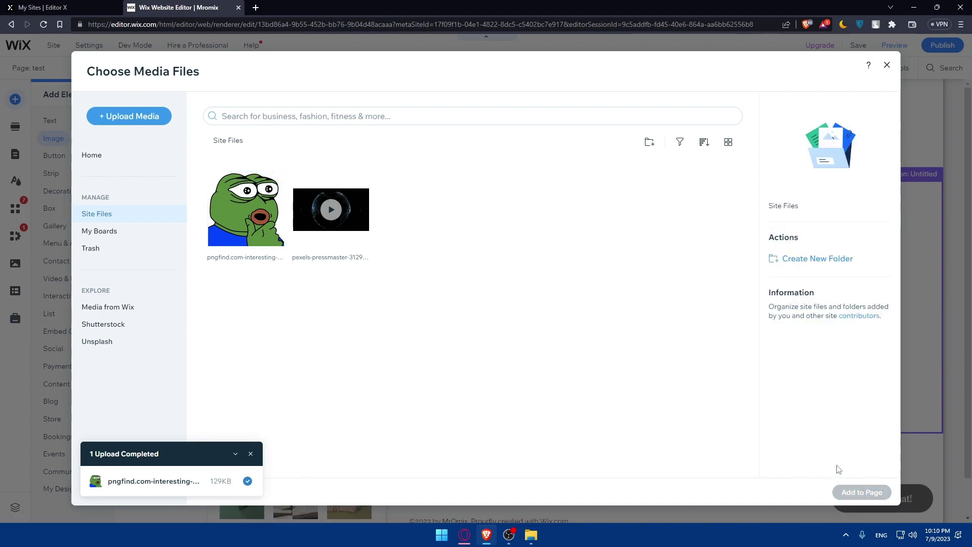
pyautogui.click(282, 207)
pyautogui.click(862, 492)
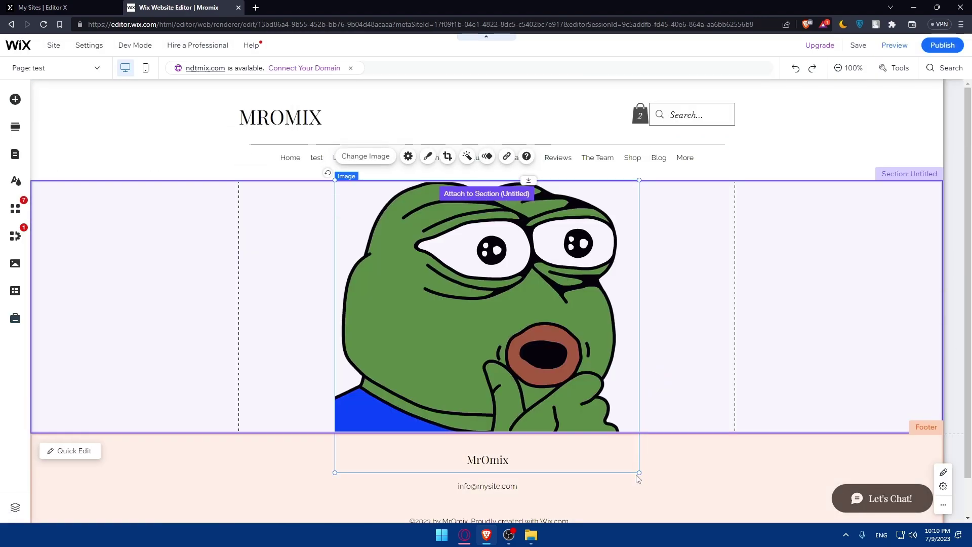
# Step: Shrink the image to fit within the test page's section and move it to the section's left gridline
pyautogui.moveTo(639, 472); pyautogui.dragTo(578, 414)
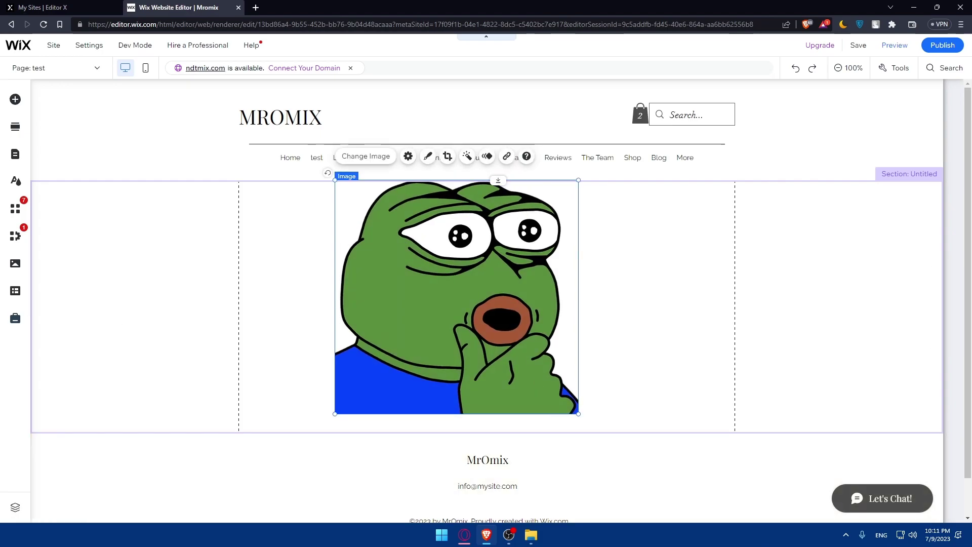
pyautogui.moveTo(413, 251); pyautogui.dragTo(318, 256)
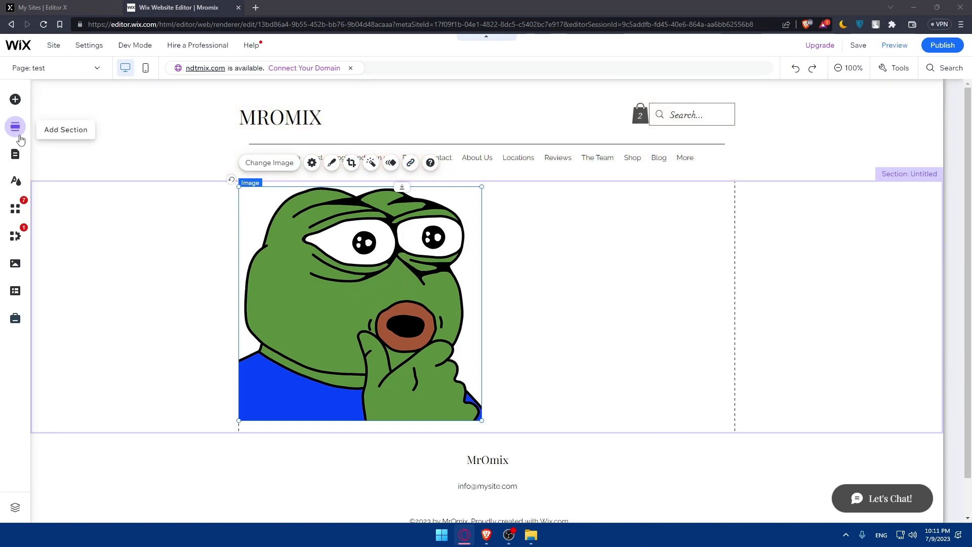
# Step: Delete the test page from the site menu
pyautogui.click(18, 155)
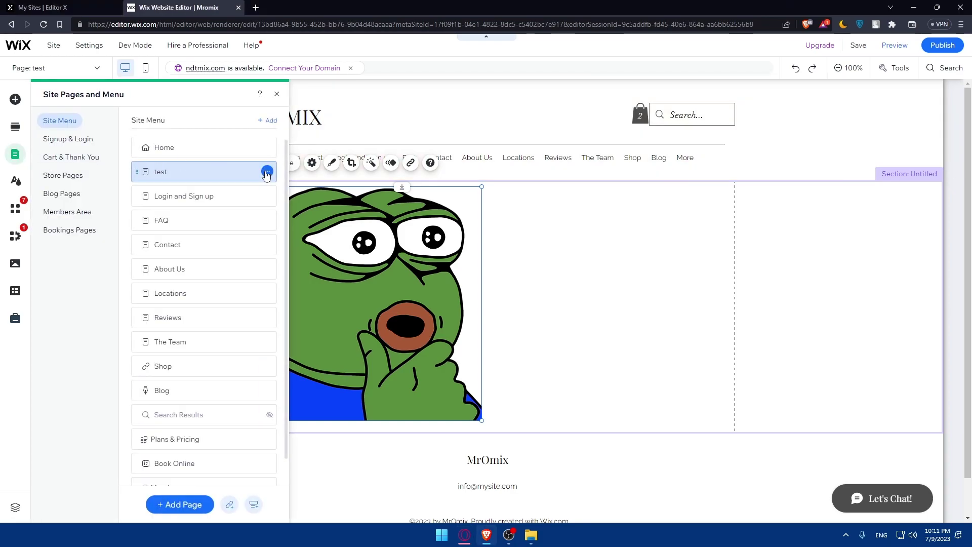
pyautogui.click(267, 172)
pyautogui.click(306, 351)
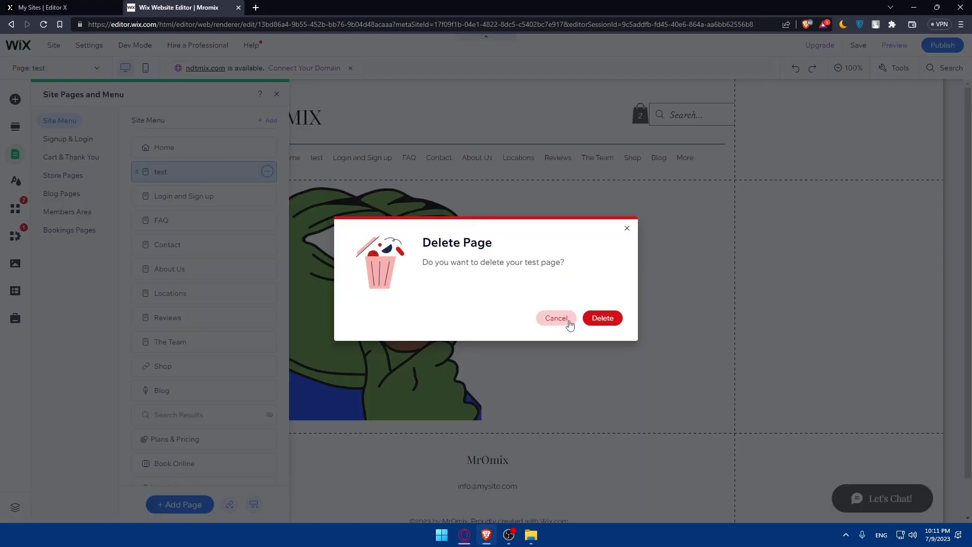
pyautogui.click(586, 316)
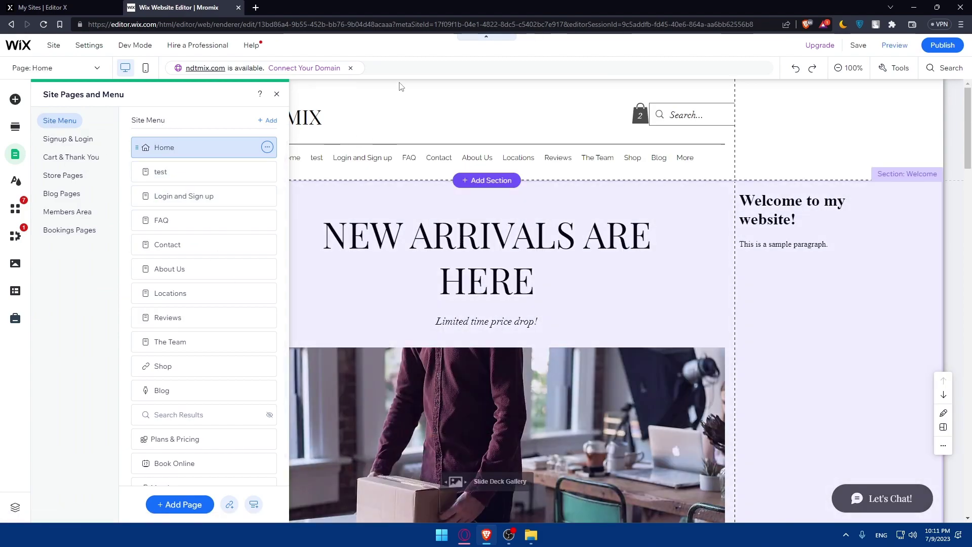
pyautogui.click(365, 46)
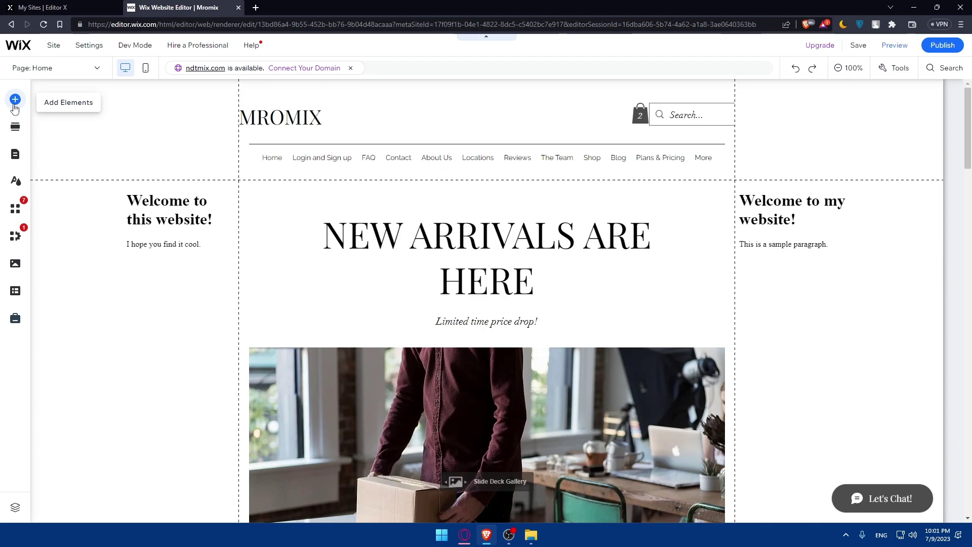
# Step: Review the text elements that can be added, comparing themed text, titles and paragraphs
pyautogui.click(15, 104)
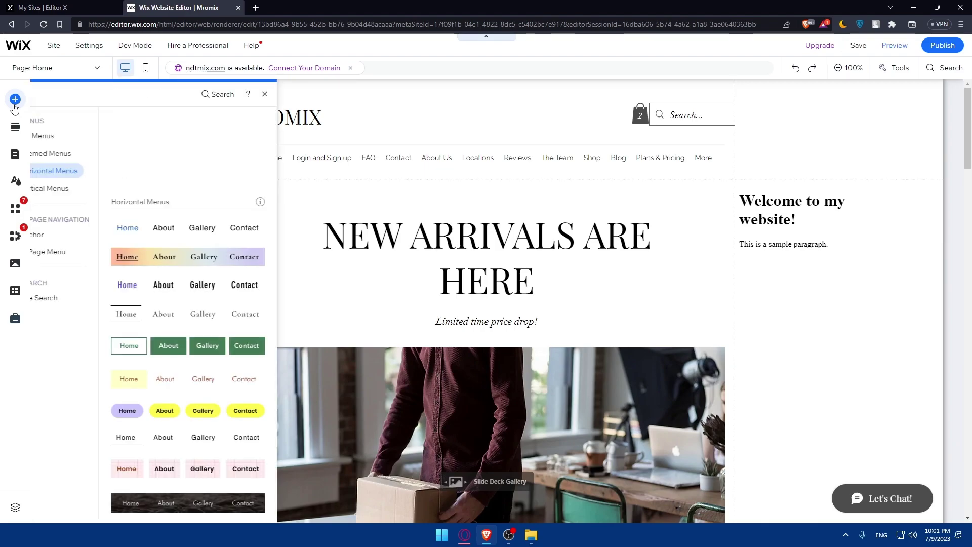
pyautogui.click(53, 123)
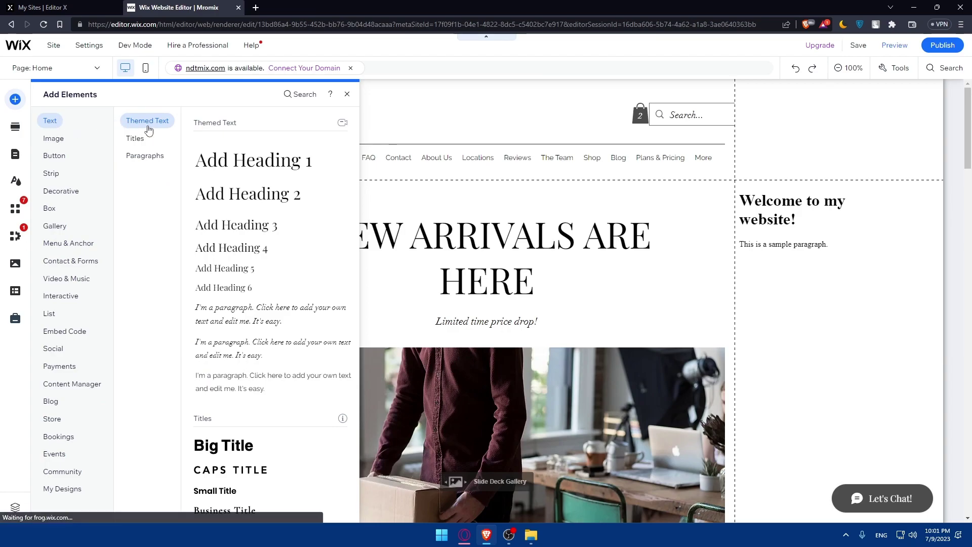
pyautogui.click(136, 142)
pyautogui.click(140, 157)
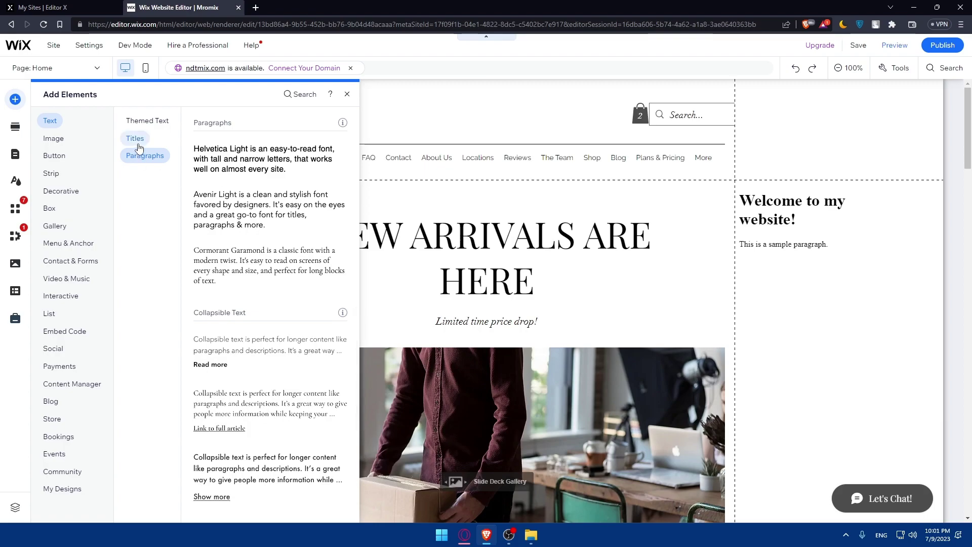
pyautogui.click(140, 146)
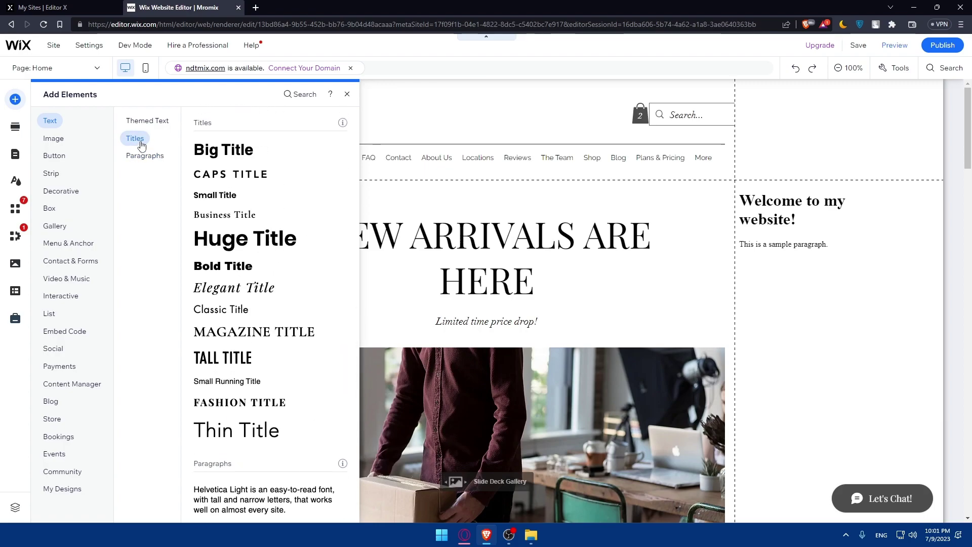
pyautogui.click(137, 126)
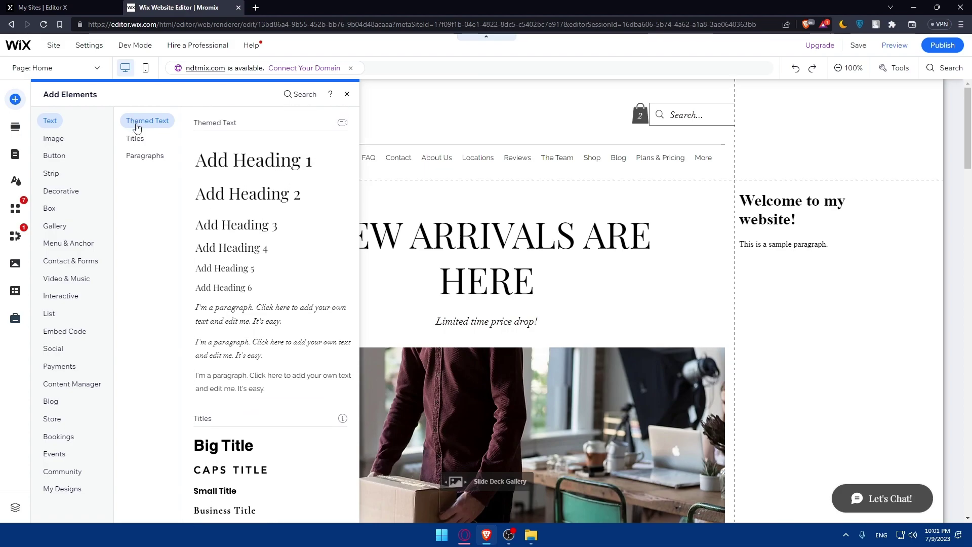
# Step: Examine the image elements, comparing upload and import options, free Wix images and free Wix illustrations
pyautogui.click(57, 143)
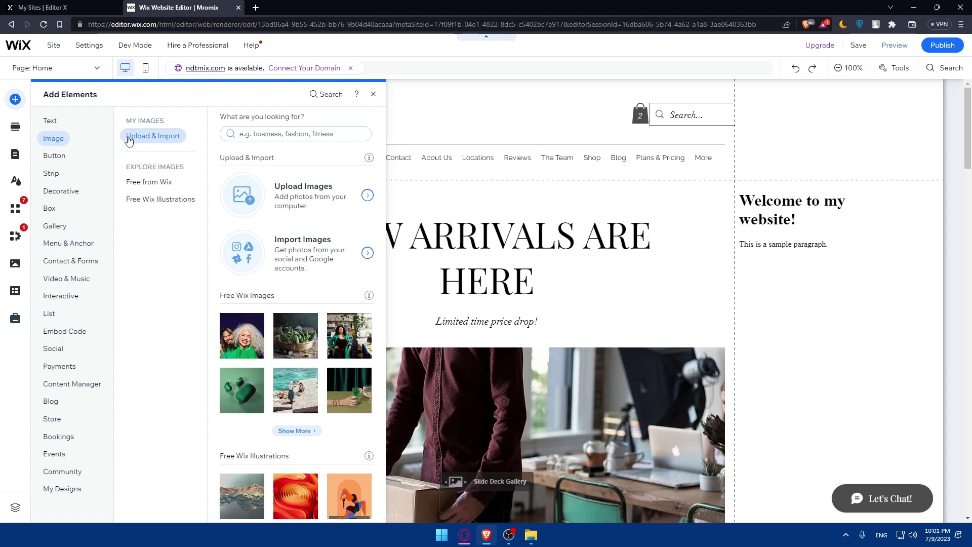
pyautogui.click(152, 184)
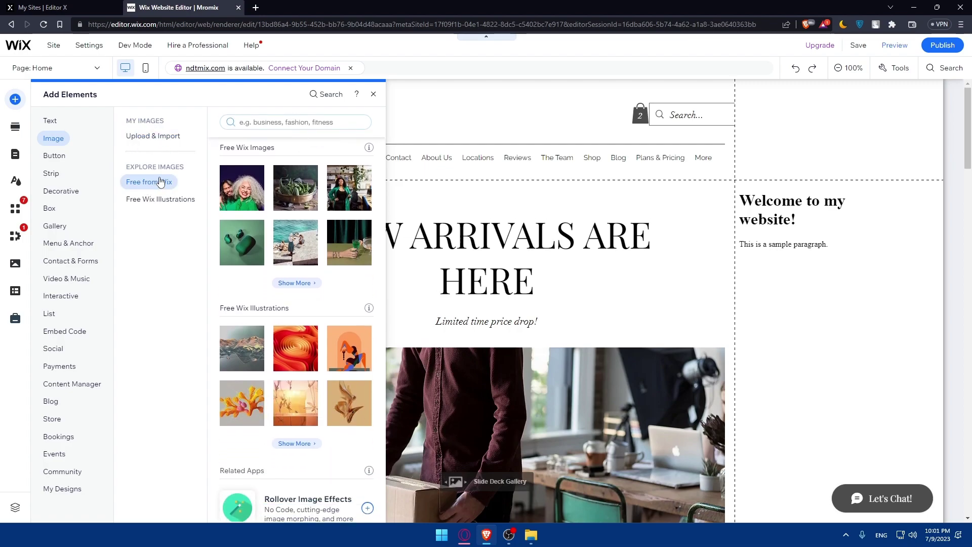
pyautogui.click(175, 198)
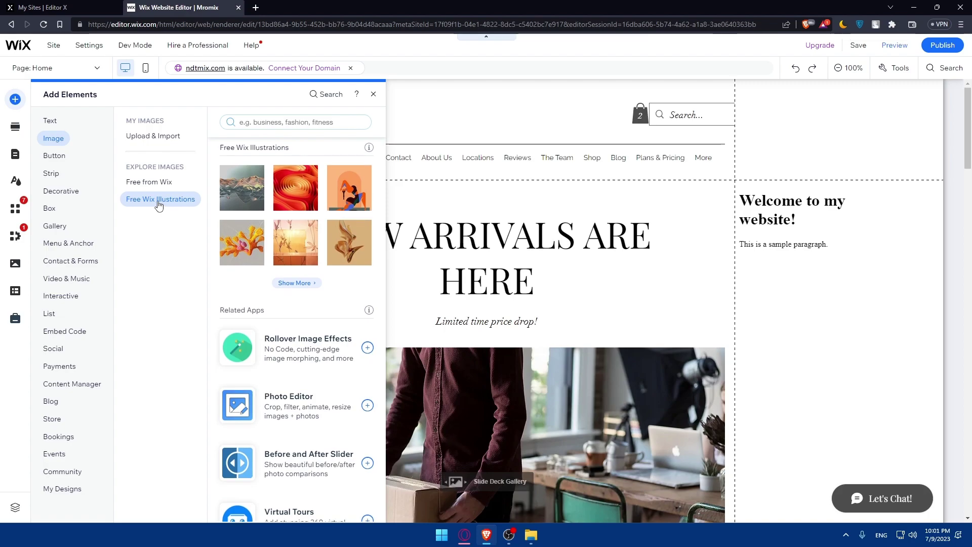
pyautogui.click(164, 145)
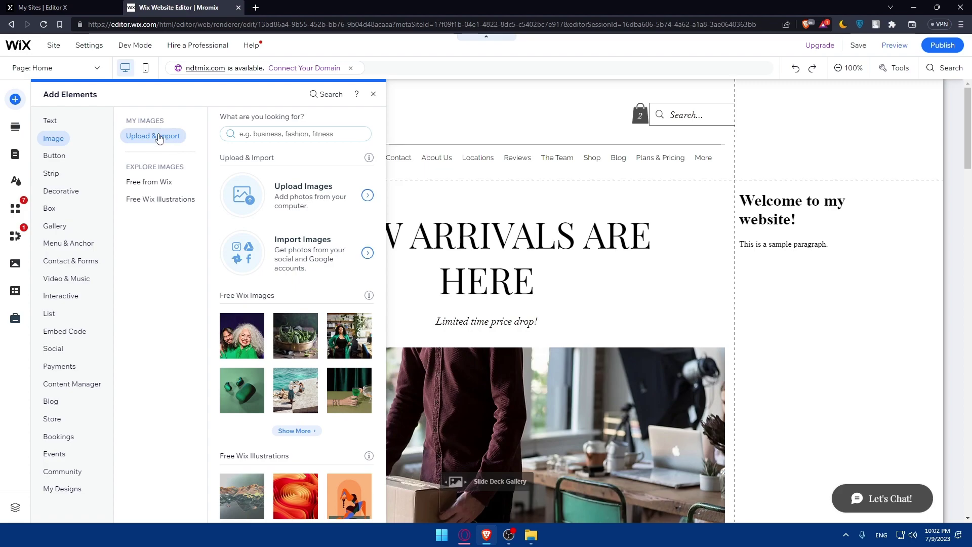
pyautogui.click(161, 199)
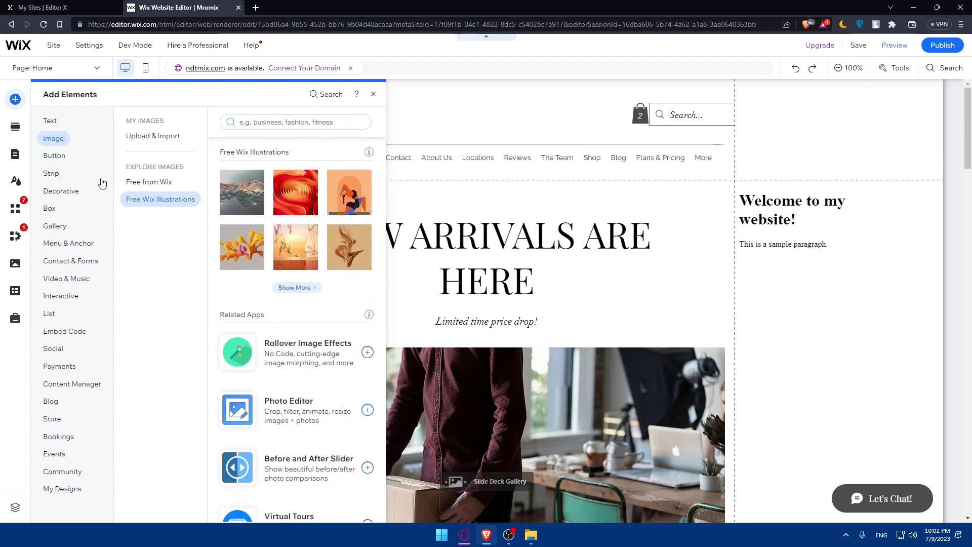
# Step: Look through the available button elements, including themed, text and icon, and icon buttons
pyautogui.click(53, 158)
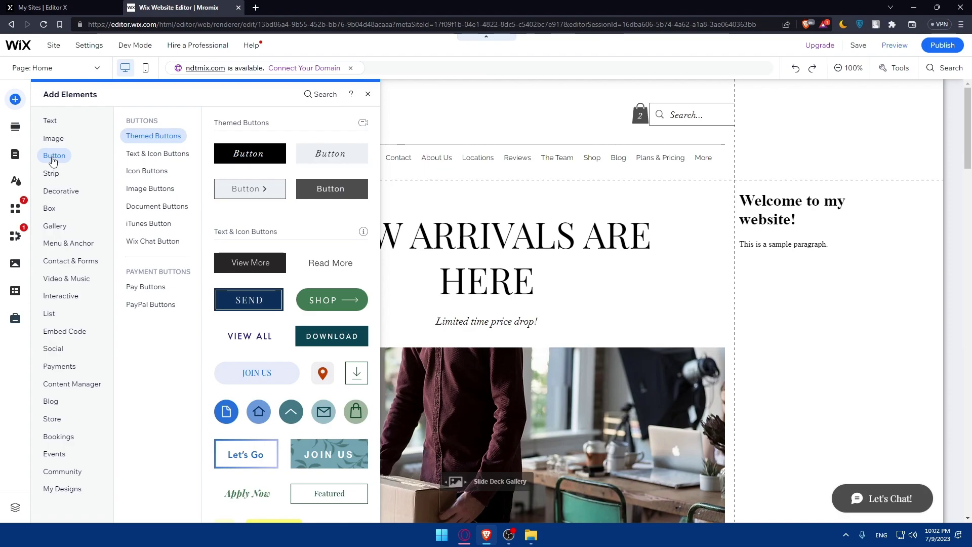
pyautogui.click(155, 154)
pyautogui.click(152, 171)
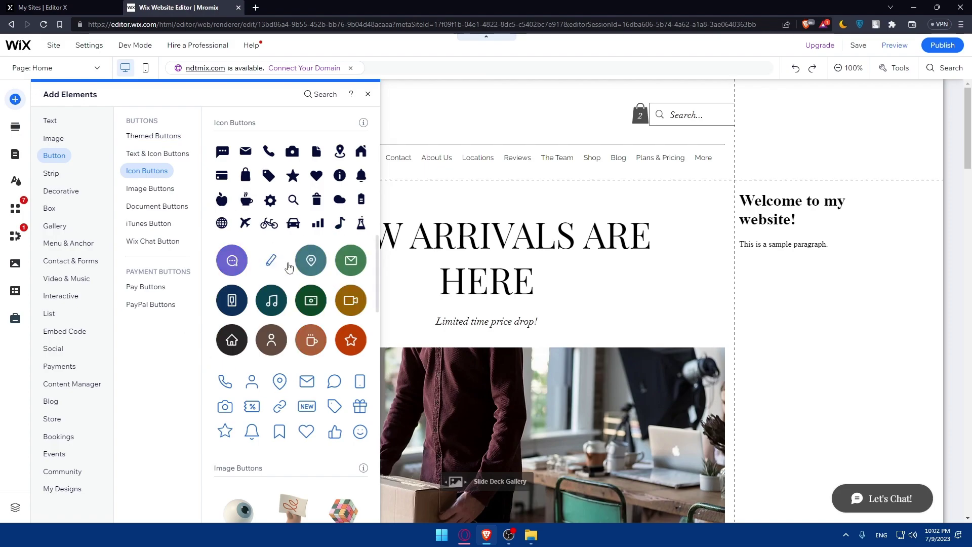
pyautogui.scroll(-10, 253, 327)
pyautogui.scroll(6, 268, 337)
pyautogui.scroll(-6, 283, 349)
pyautogui.scroll(-2, 284, 350)
# Step: Browse the ready-made strips in the Classic, Featured, About and Services categories
pyautogui.click(53, 173)
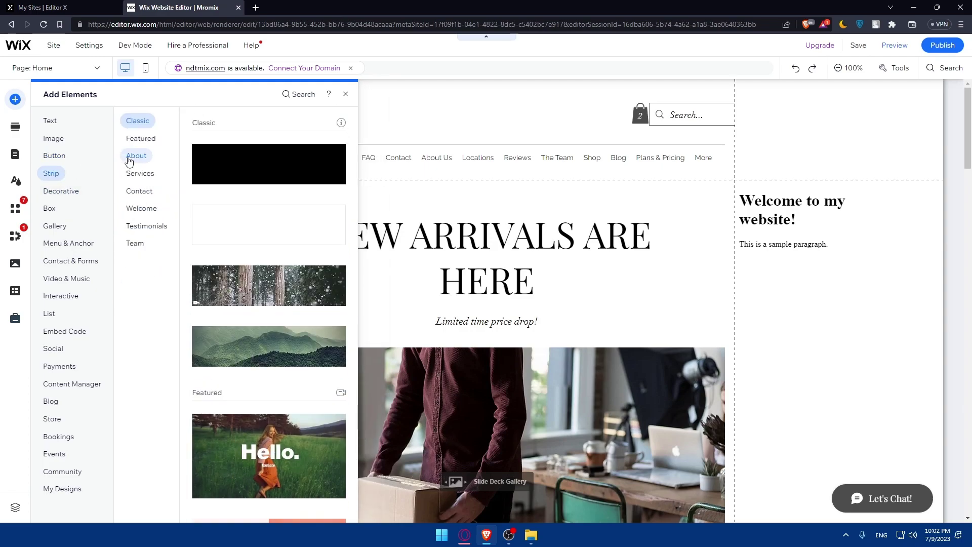
pyautogui.click(140, 139)
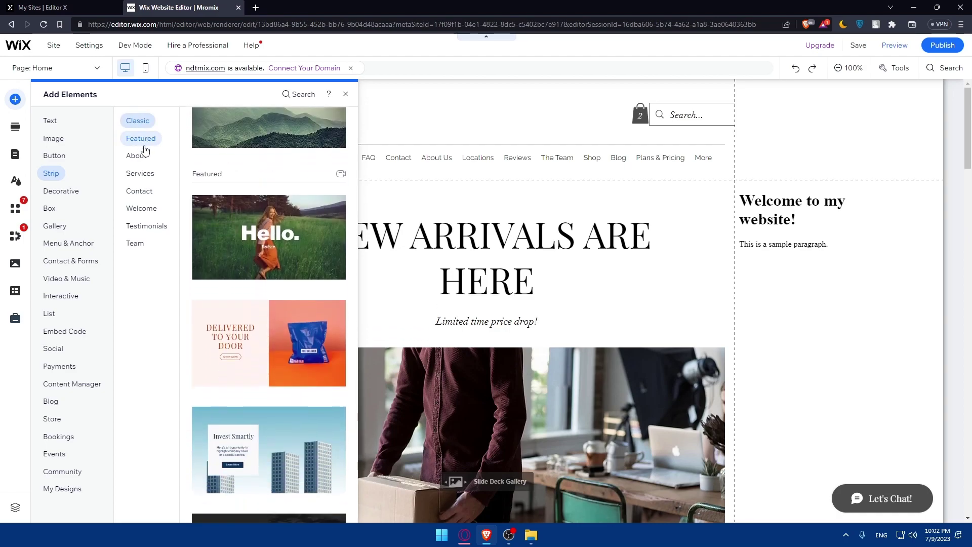
pyautogui.click(140, 155)
pyautogui.click(145, 176)
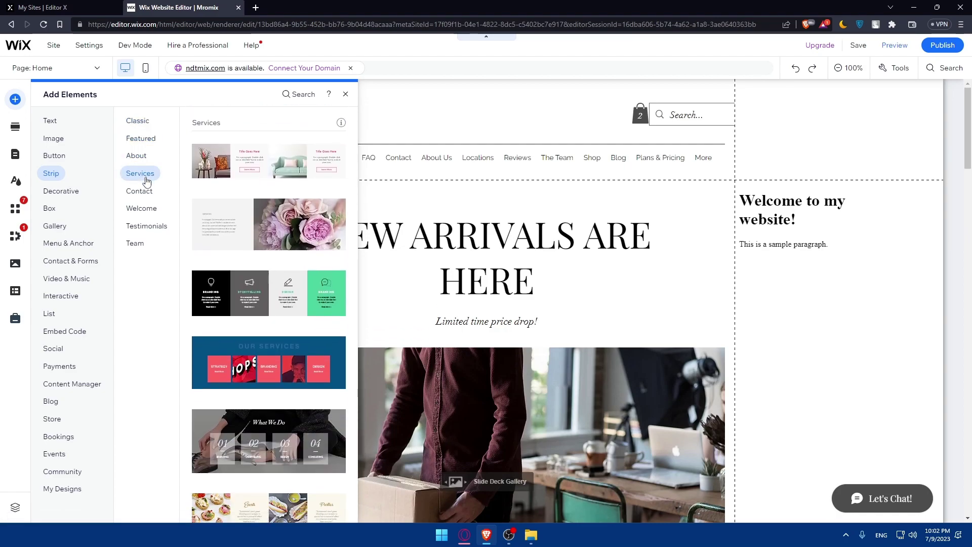
# Step: Try out the decorative VideoBox with the clock on the Home page, and delete it from the page
pyautogui.click(61, 191)
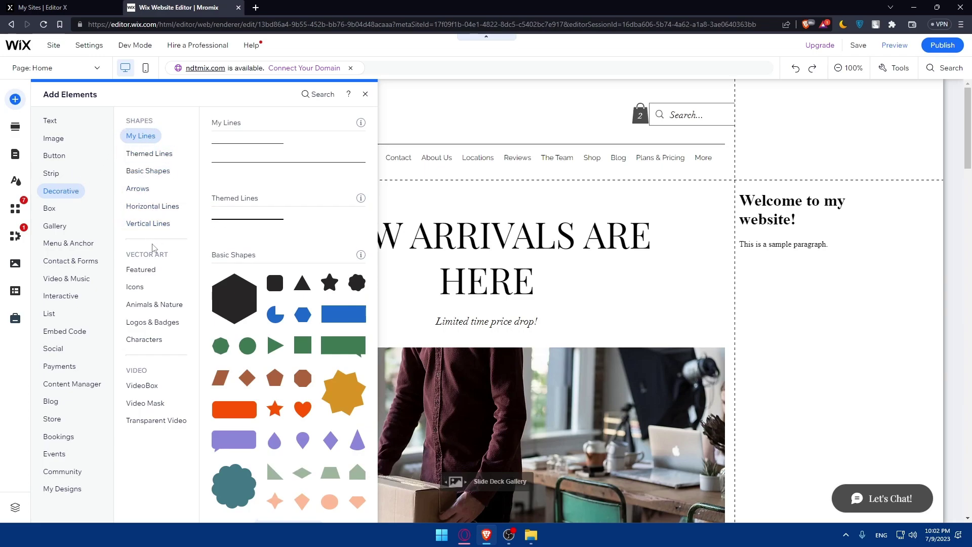
pyautogui.click(143, 386)
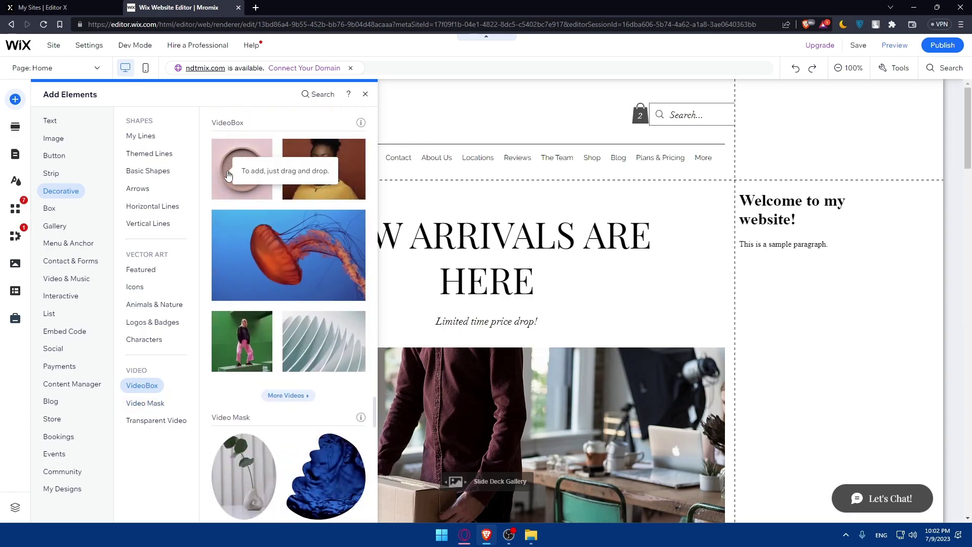
pyautogui.moveTo(242, 169); pyautogui.dragTo(36, 163)
pyautogui.rightClick(37, 163)
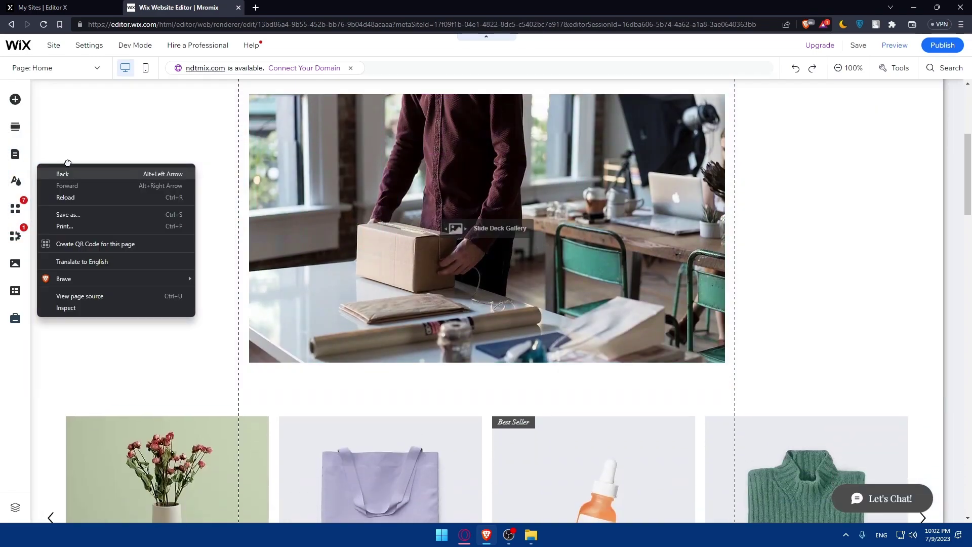
pyautogui.press('Escape')
pyautogui.press('Delete')
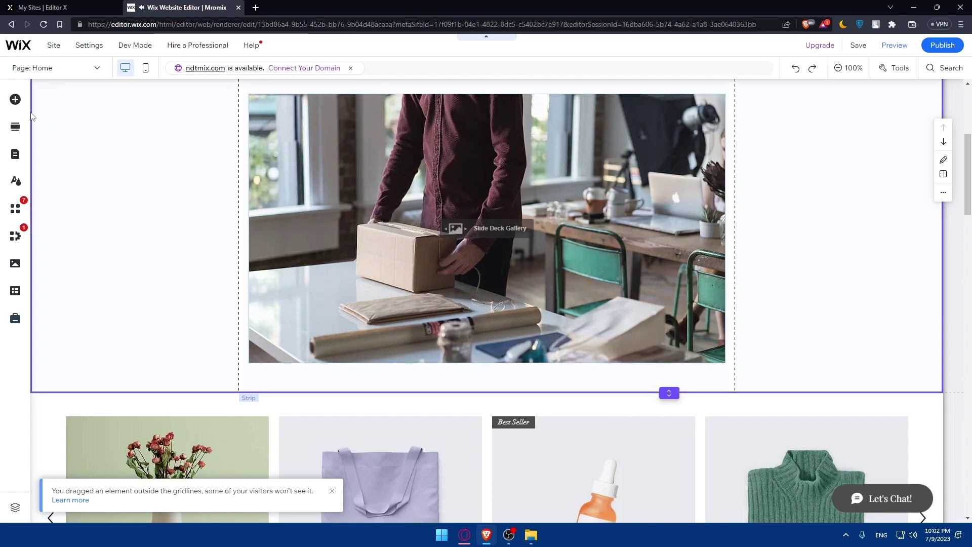
# Step: Review the box, gallery, menu and anchor, contact and forms, video and music, and interactive elements
pyautogui.click(15, 104)
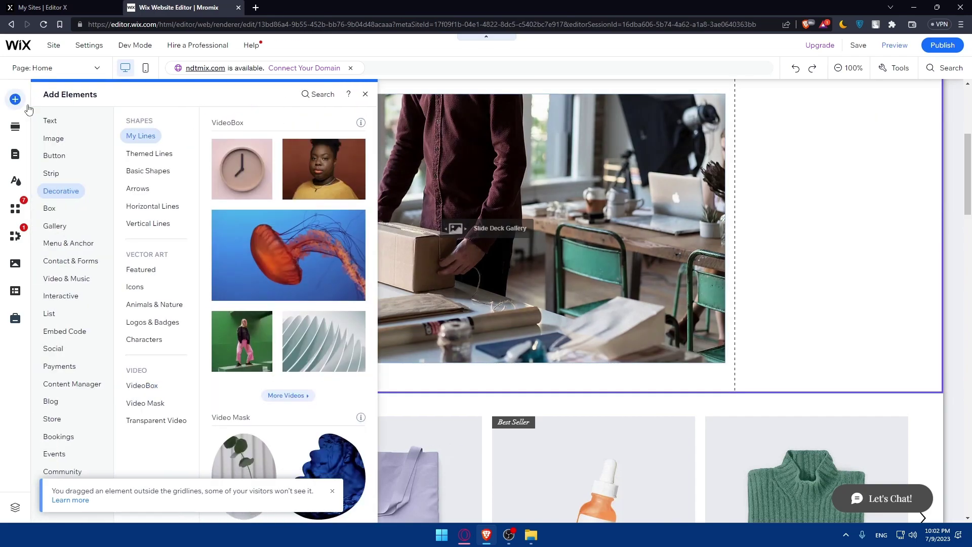
pyautogui.click(19, 105)
pyautogui.click(15, 100)
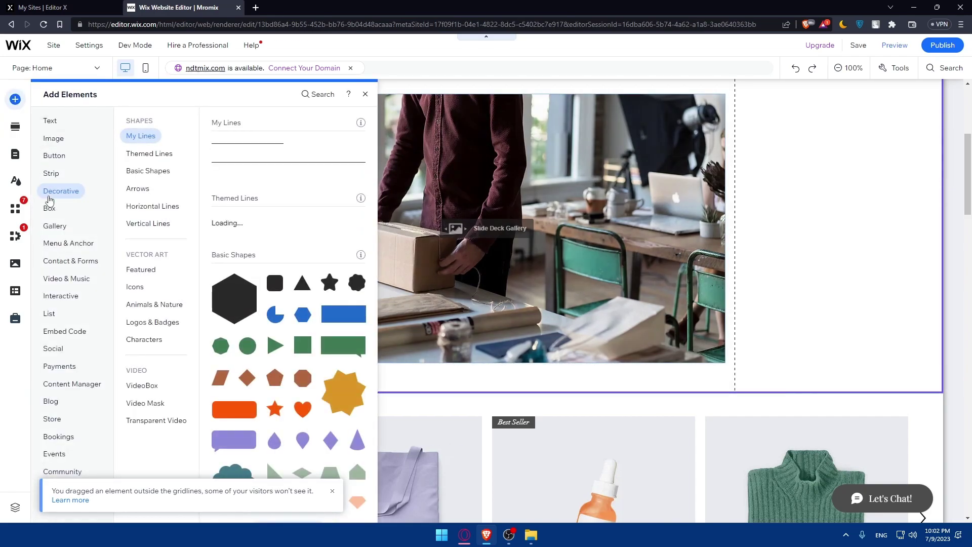
pyautogui.click(50, 208)
pyautogui.click(57, 226)
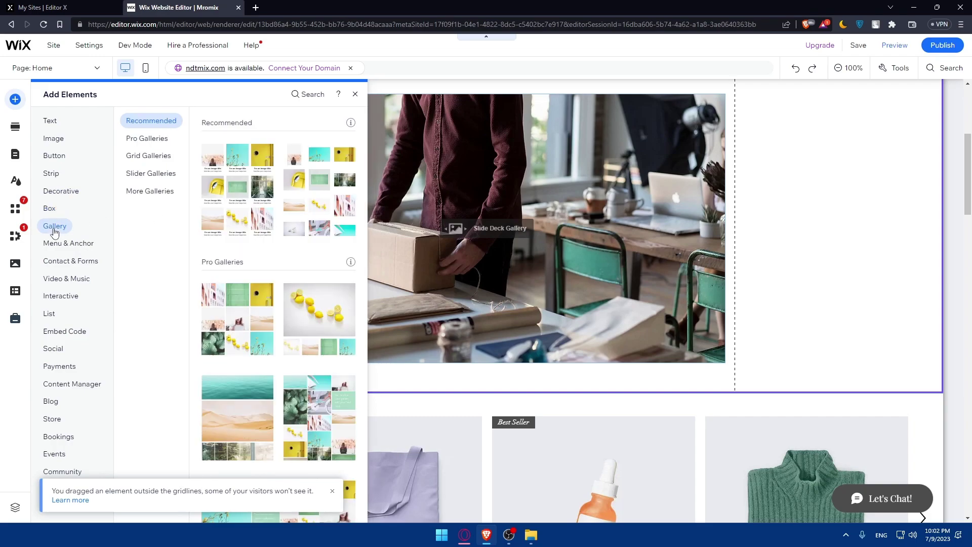
pyautogui.click(53, 246)
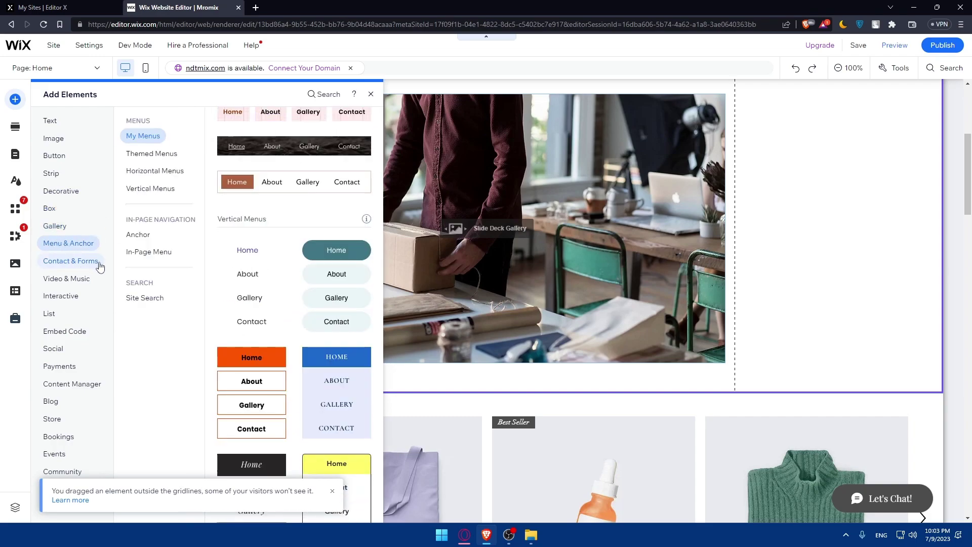
pyautogui.click(96, 263)
pyautogui.click(71, 279)
pyautogui.click(74, 294)
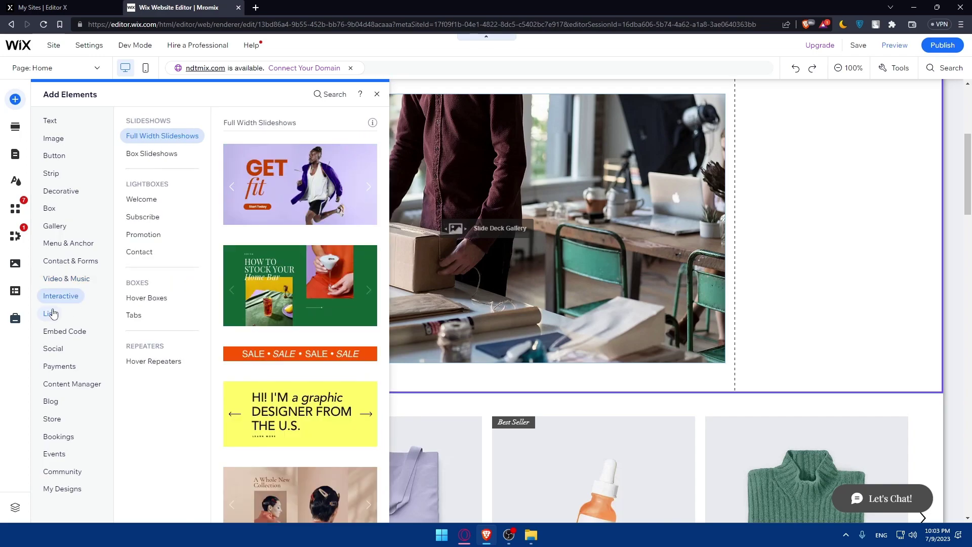
# Step: Examine the remaining element categories, from embed code, social and payments through content manager to saved custom designs
pyautogui.click(71, 333)
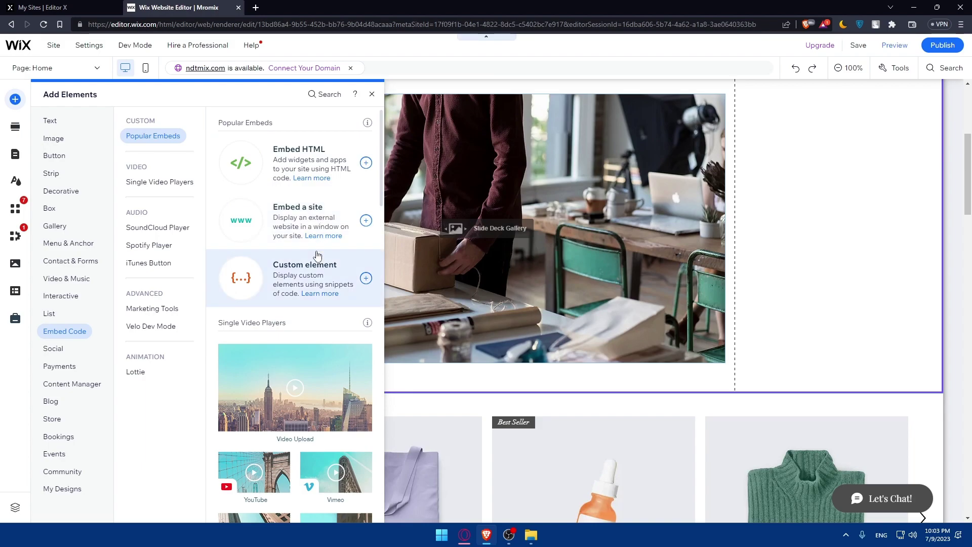
pyautogui.click(56, 348)
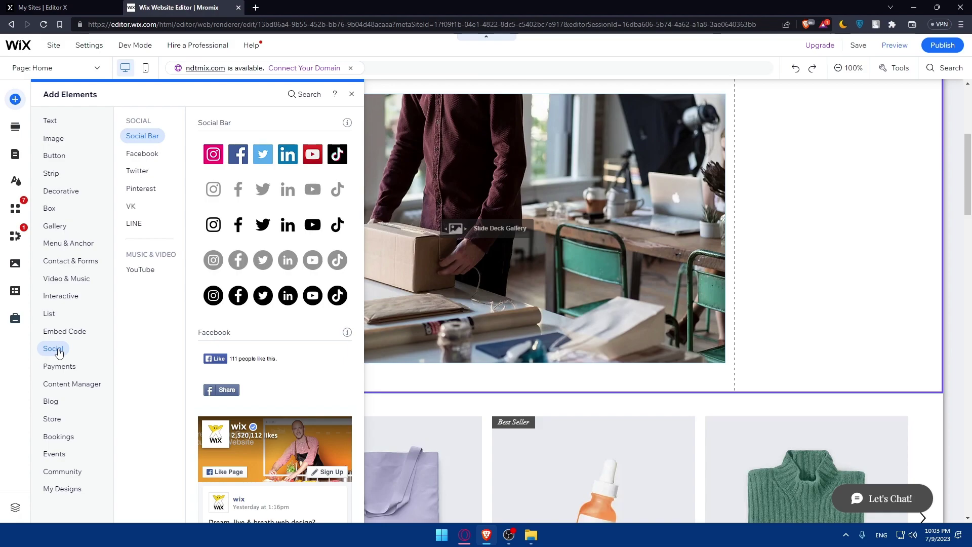
pyautogui.moveTo(60, 369)
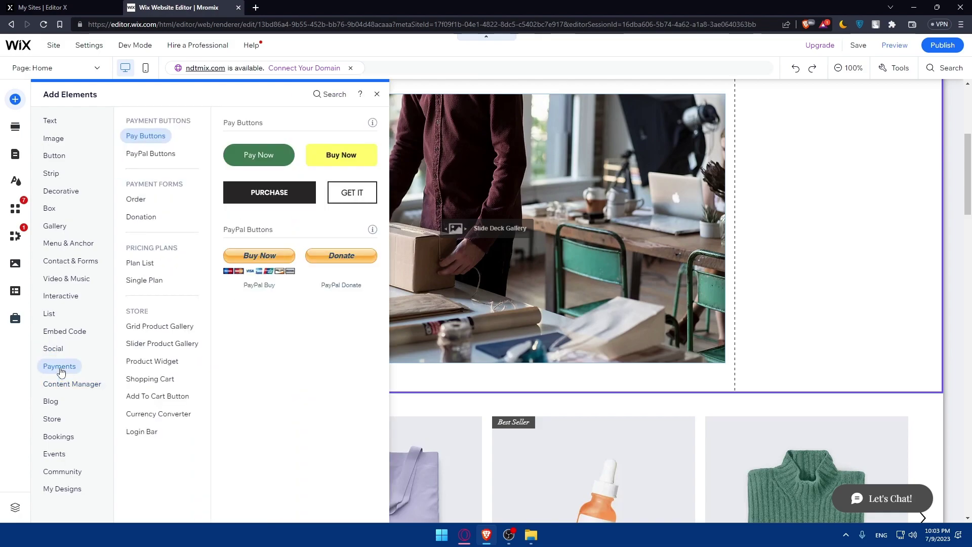
pyautogui.moveTo(81, 390)
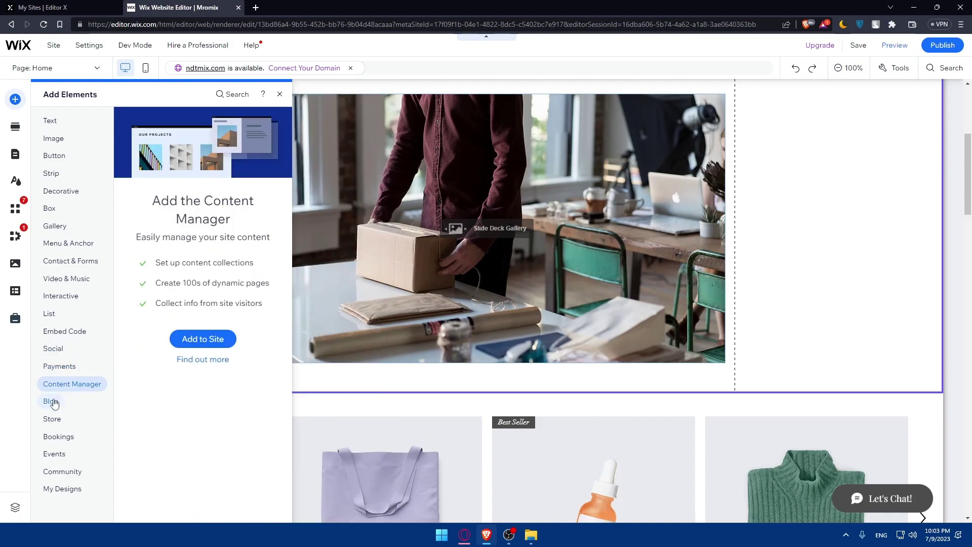
pyautogui.moveTo(59, 443)
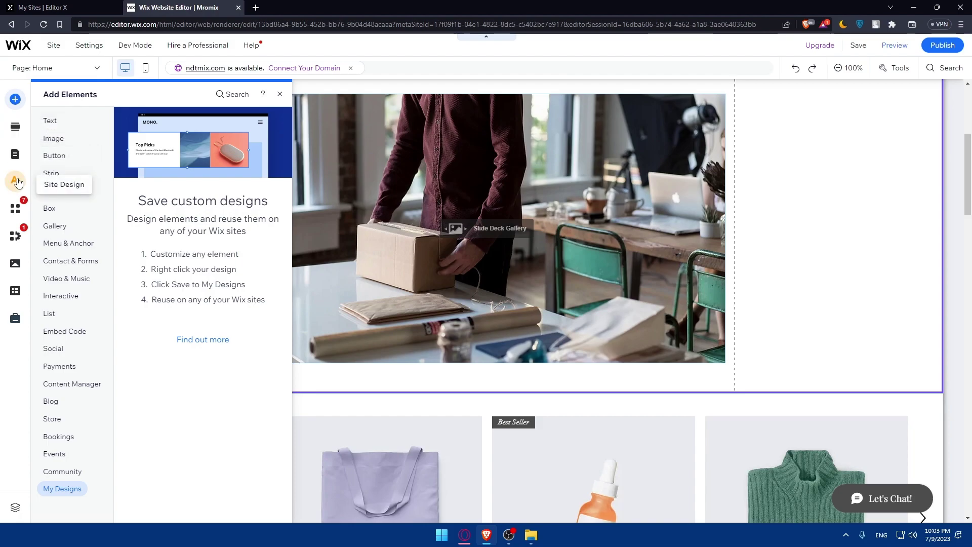
# Step: Review the App Market, My Business, Media, Content Manager, and Marketing & SEO tools available for the site
pyautogui.click(15, 208)
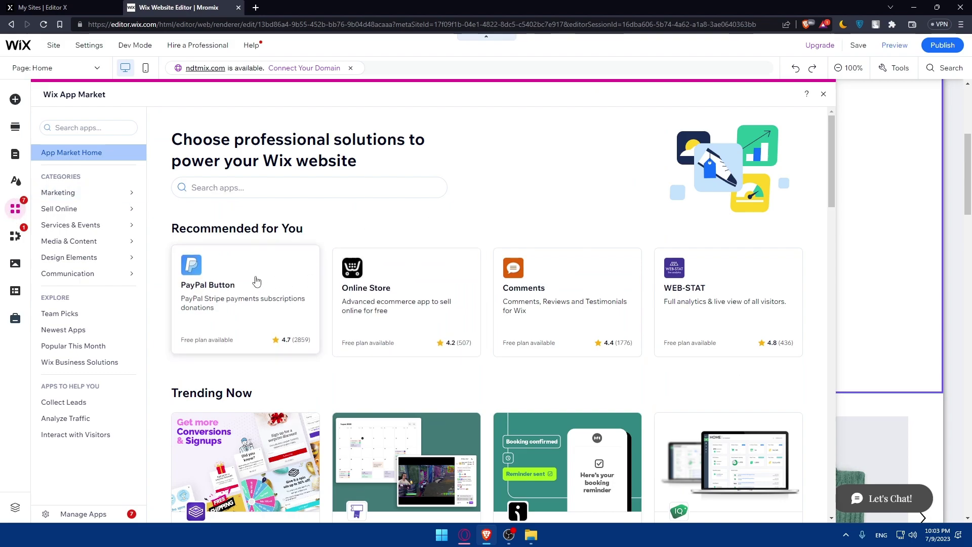
pyautogui.click(16, 239)
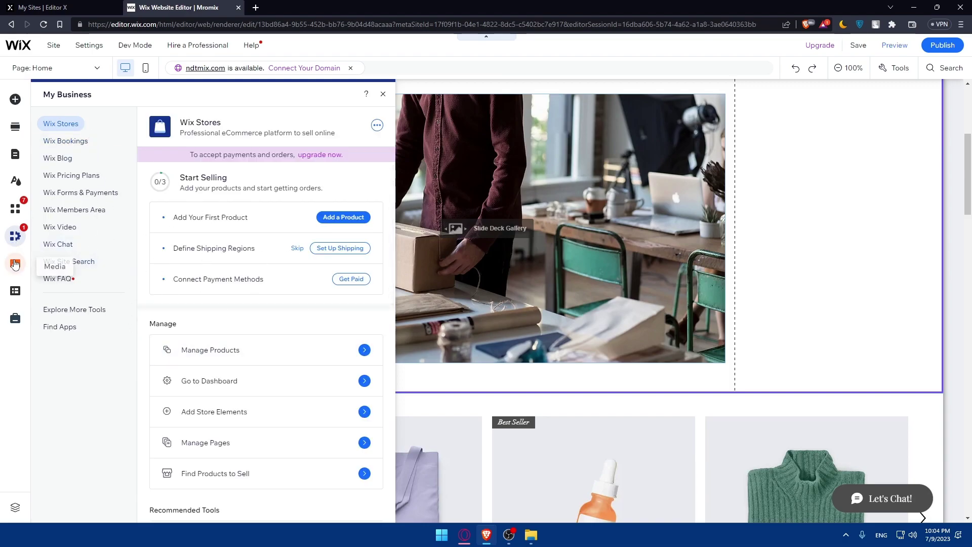
pyautogui.click(15, 264)
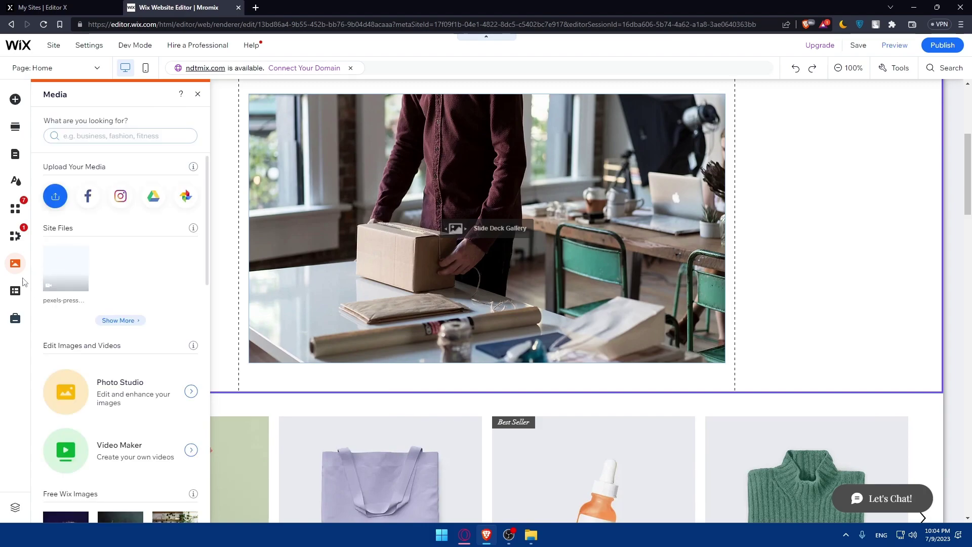
pyautogui.click(16, 291)
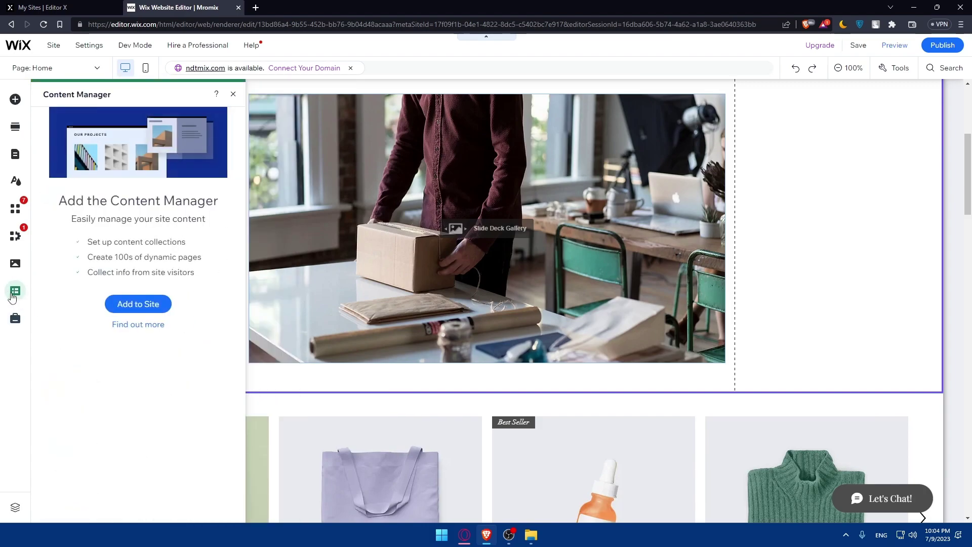
pyautogui.click(13, 325)
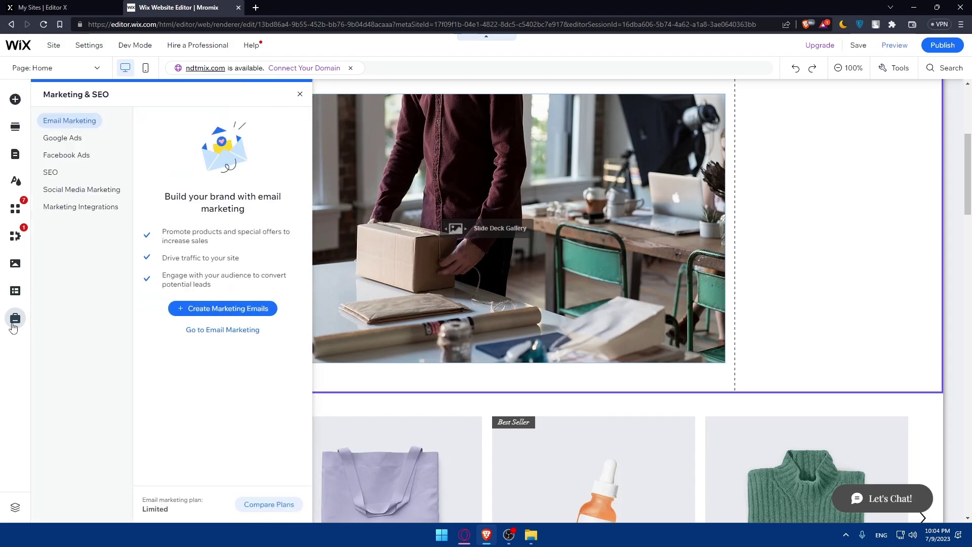
# Step: Look through the Home page's layers from header to footer, close the list and return to the page's beginning
pyautogui.click(17, 513)
pyautogui.scroll(-1, 755, 243)
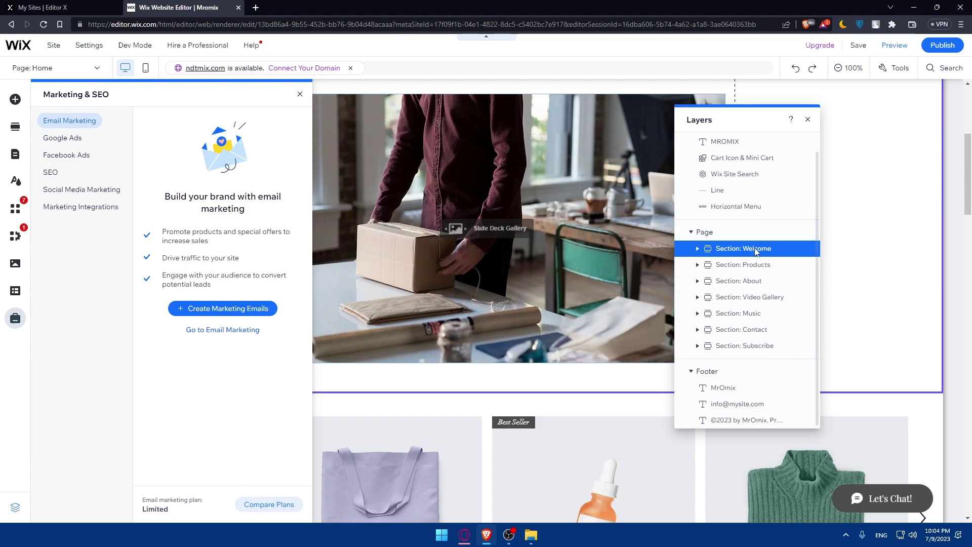
pyautogui.scroll(1, 742, 269)
pyautogui.scroll(-1, 742, 243)
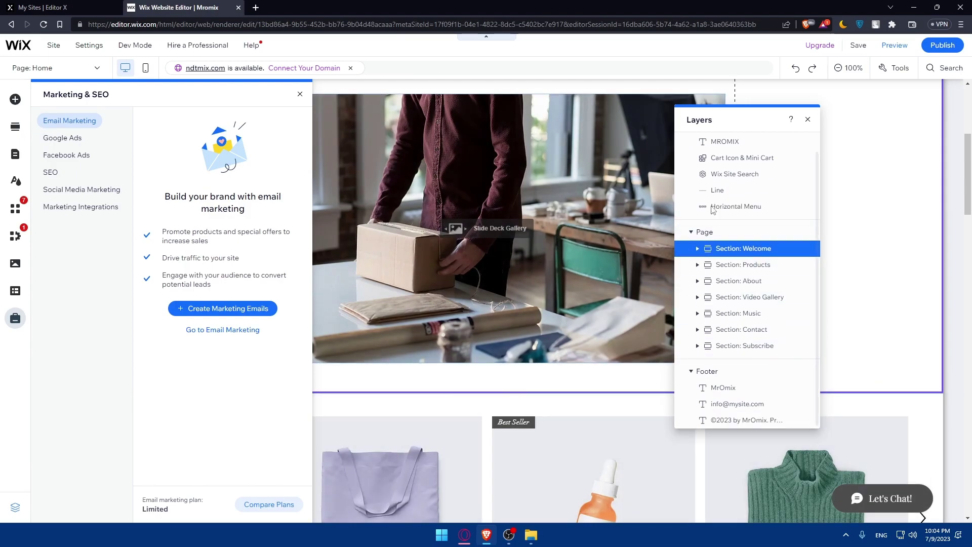
pyautogui.click(808, 120)
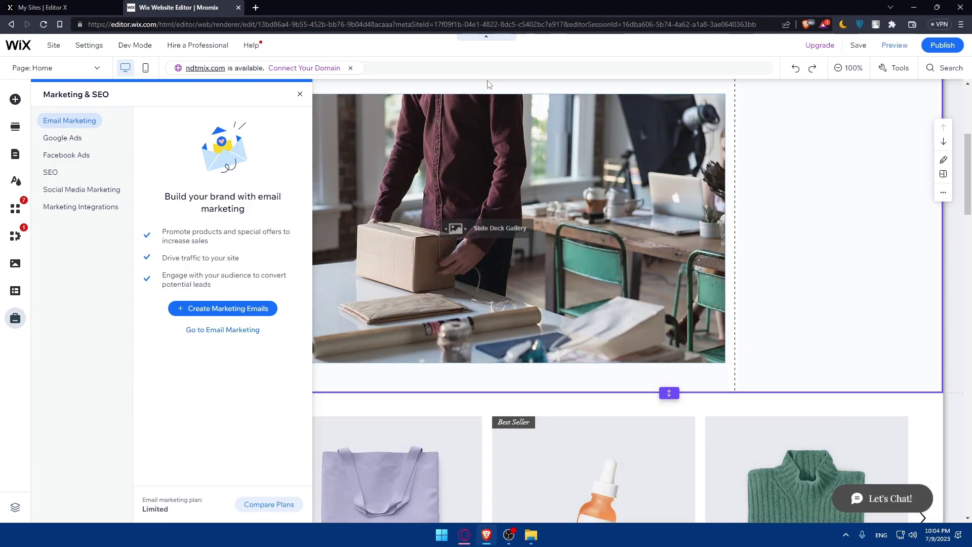
pyautogui.click(483, 85)
pyautogui.scroll(5, 483, 85)
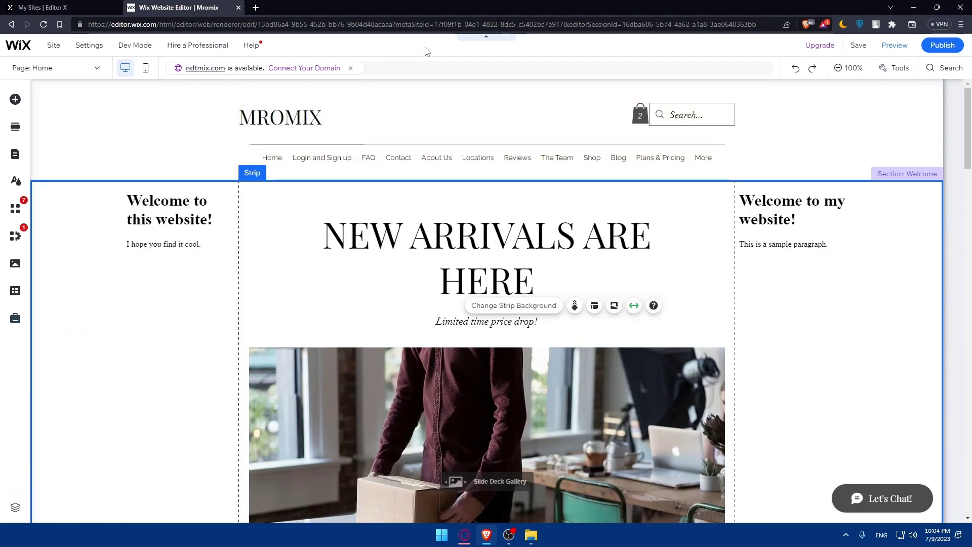